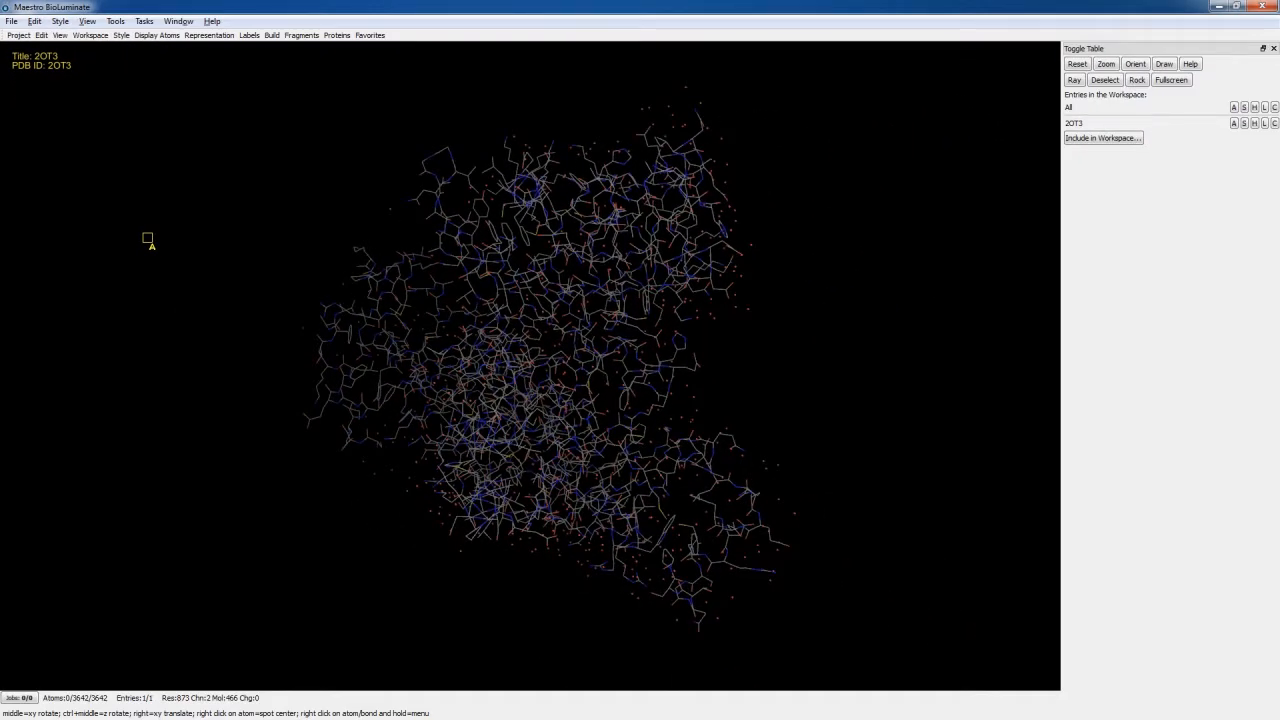
Step: Examine the customizable mouse actions for PyMOL mode, including the choices for Button 1 and the other available mouse modes
middle_drag(145, 240, 320, 239)
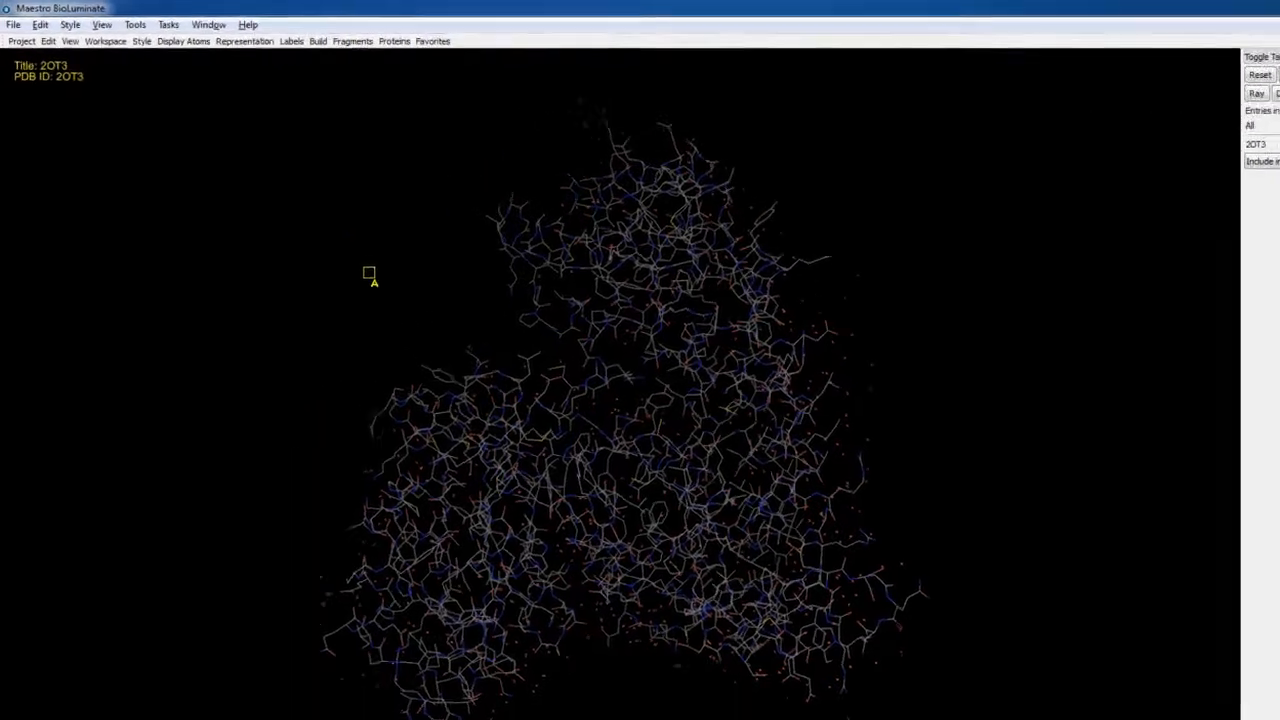
click(34, 21)
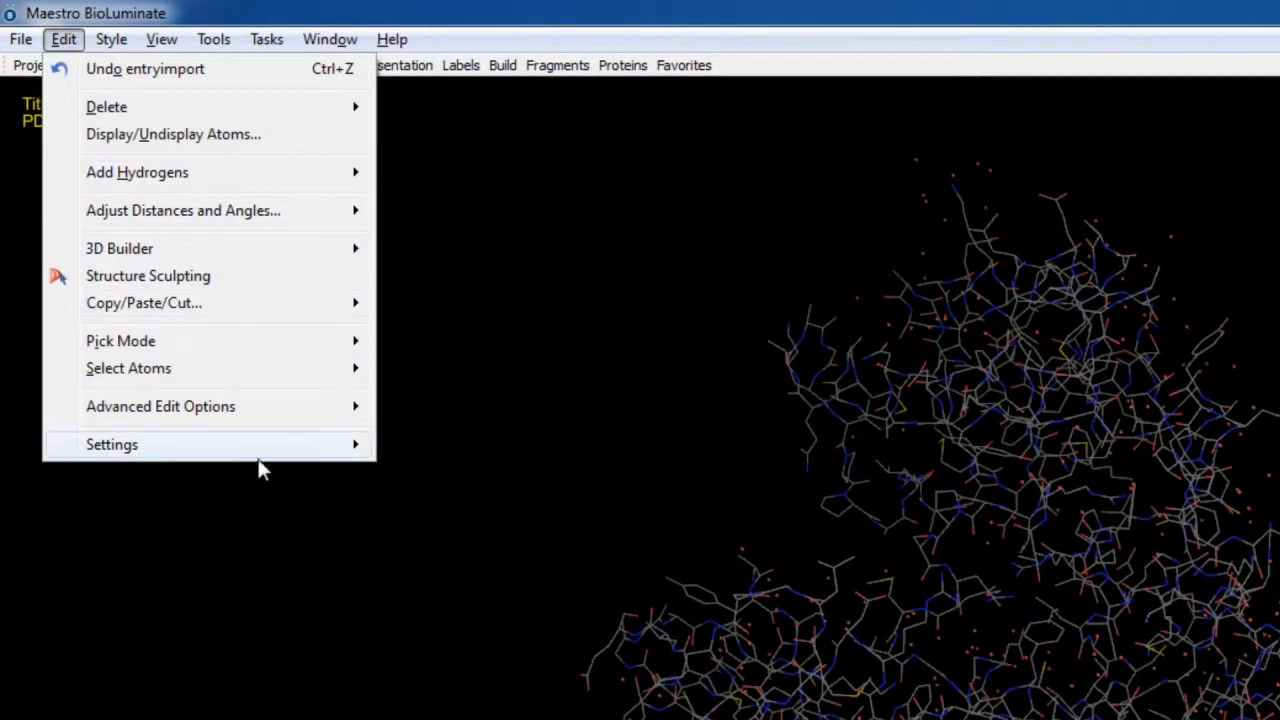
mouse_move(308, 453)
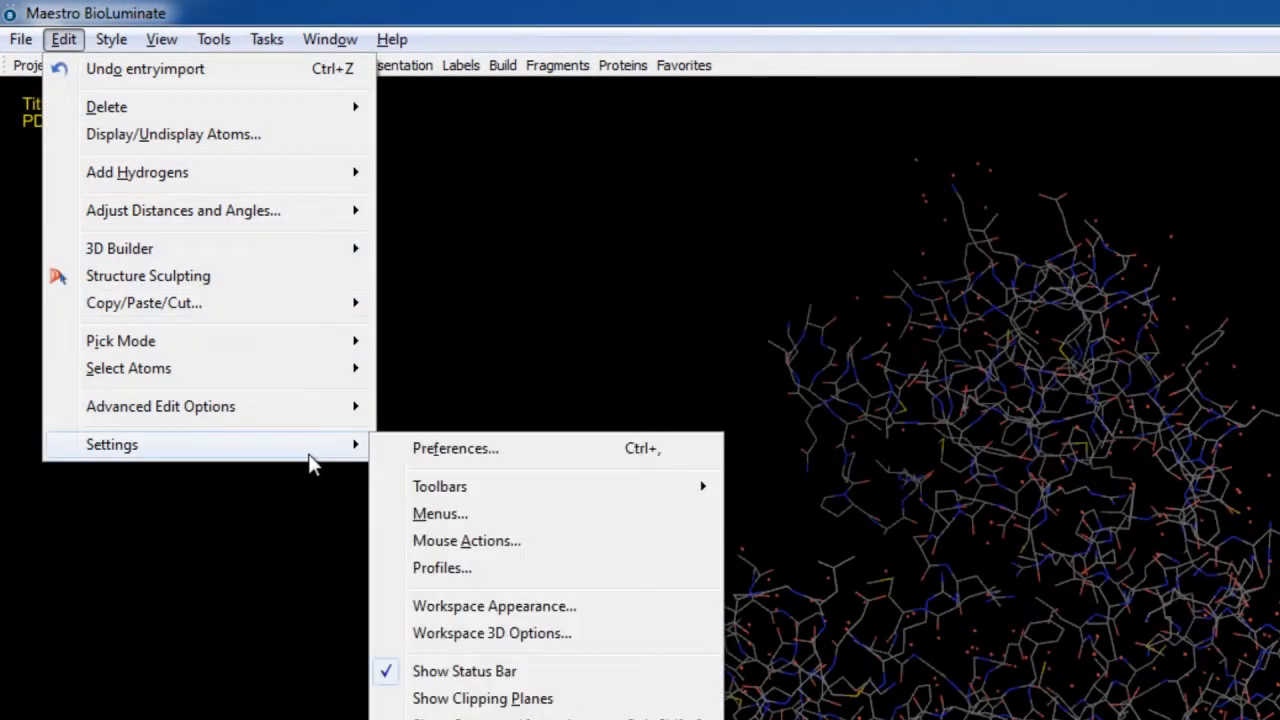
click(507, 545)
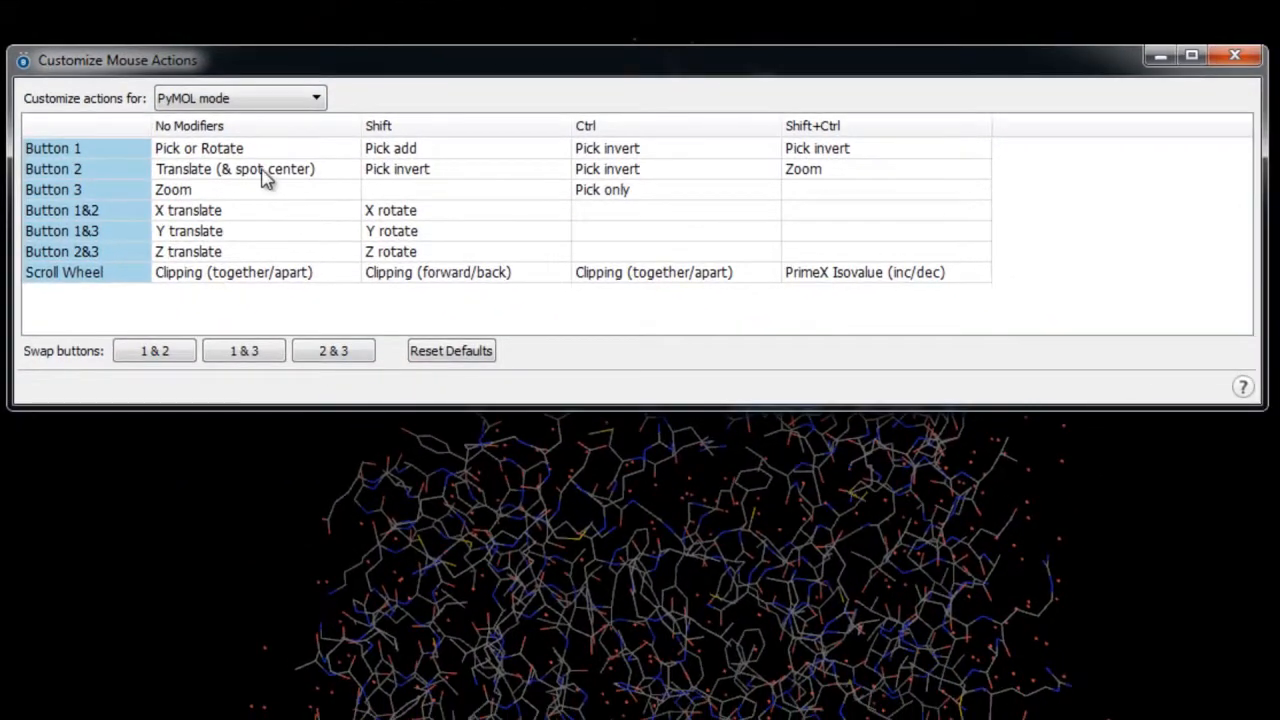
click(523, 277)
click(300, 152)
click(348, 153)
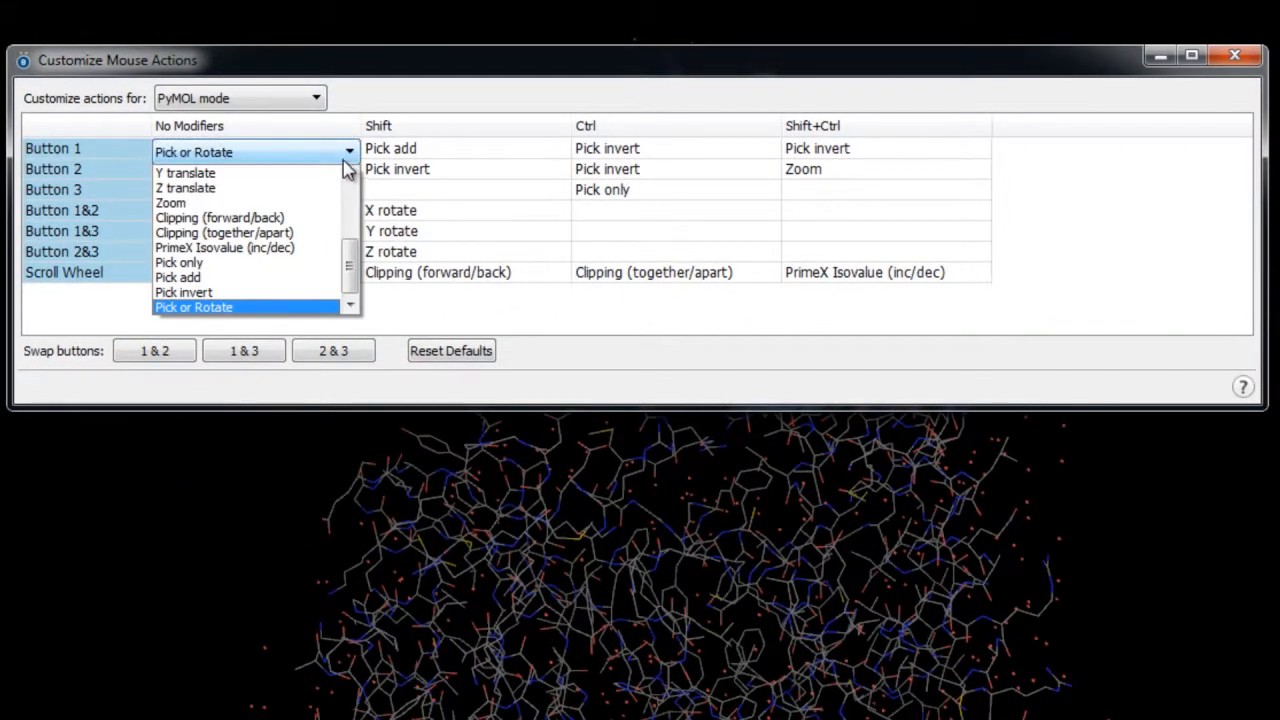
click(306, 100)
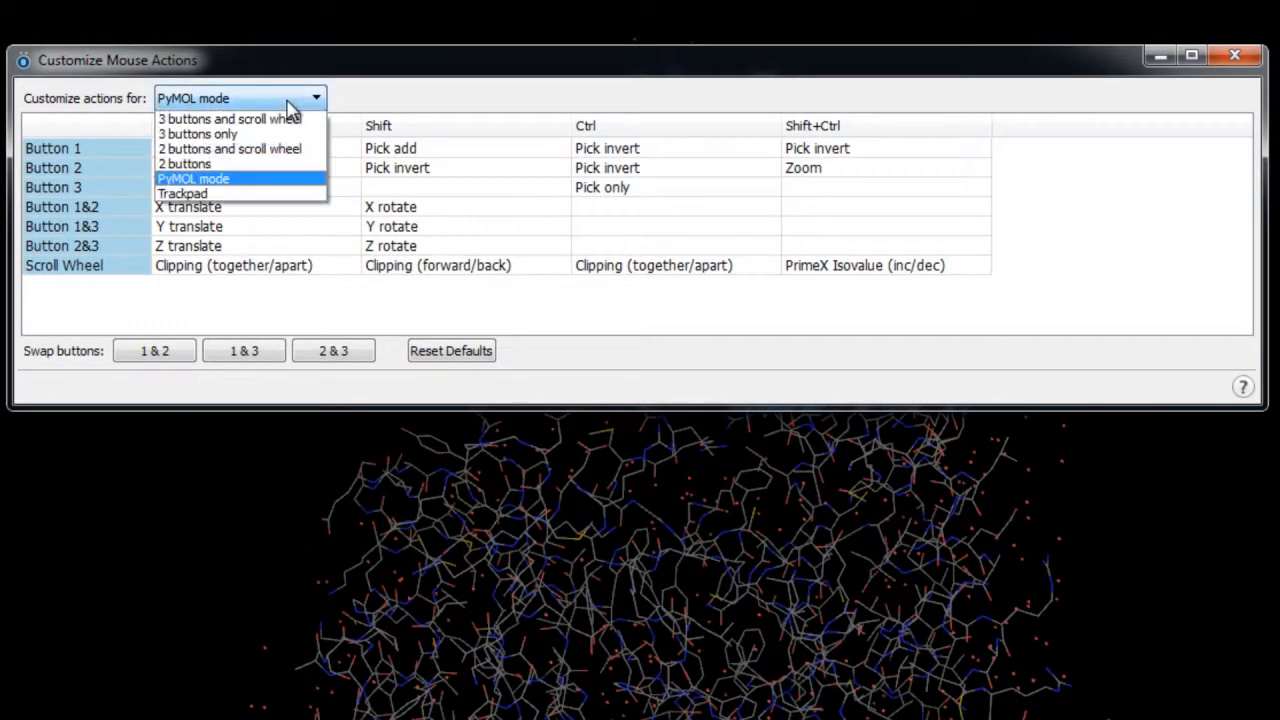
click(289, 101)
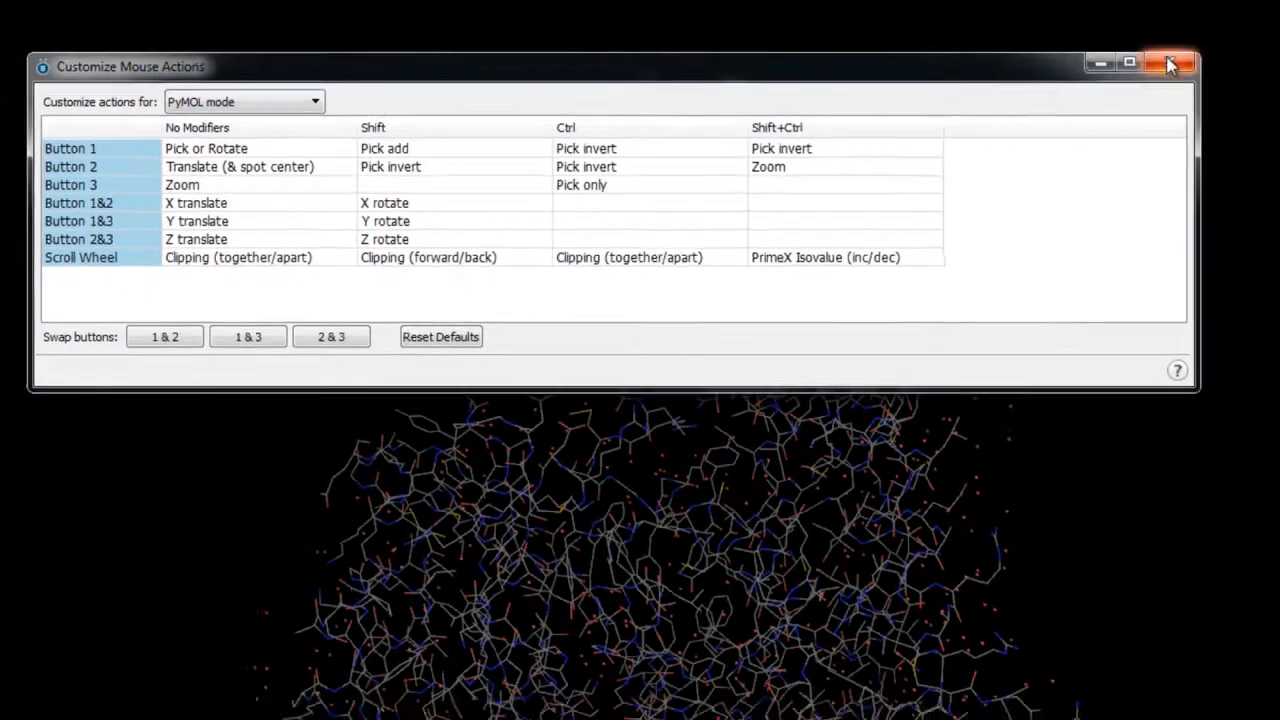
click(1170, 64)
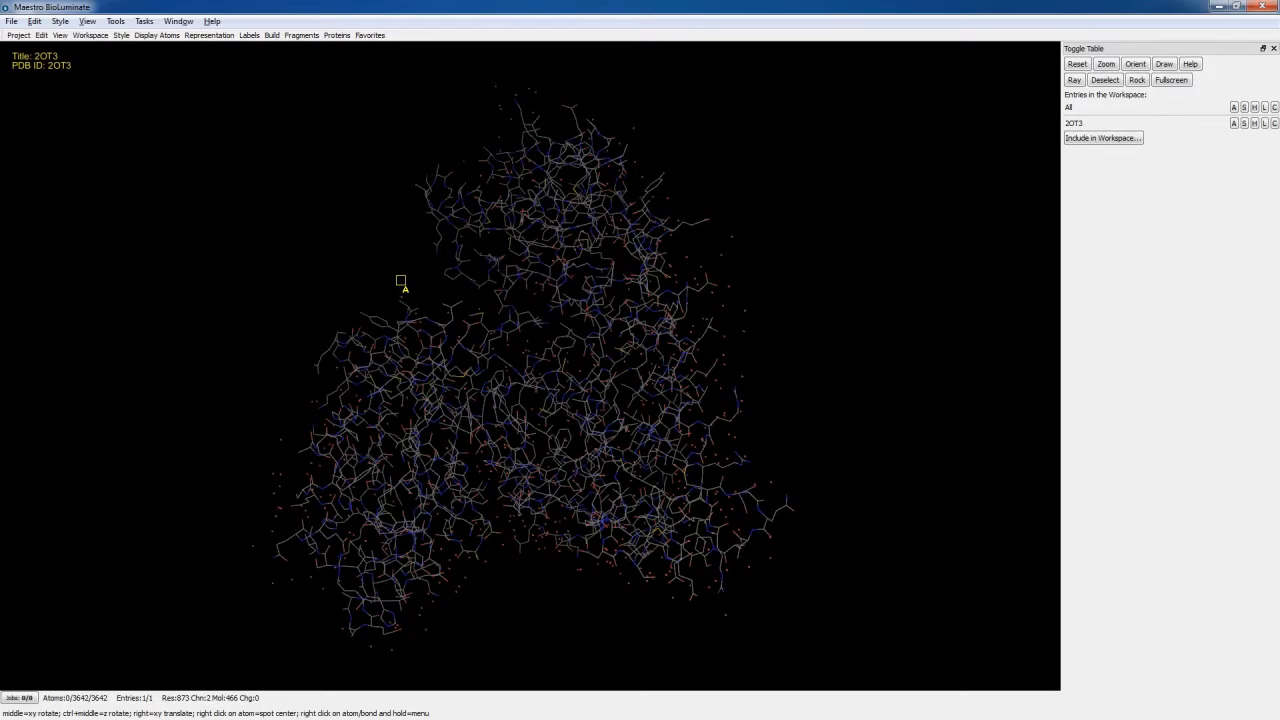
Step: Explore the 2OT3 structure by narrowing and widening the clipping planes and zooming in and out on the atoms
scroll(401, 281, down, 4)
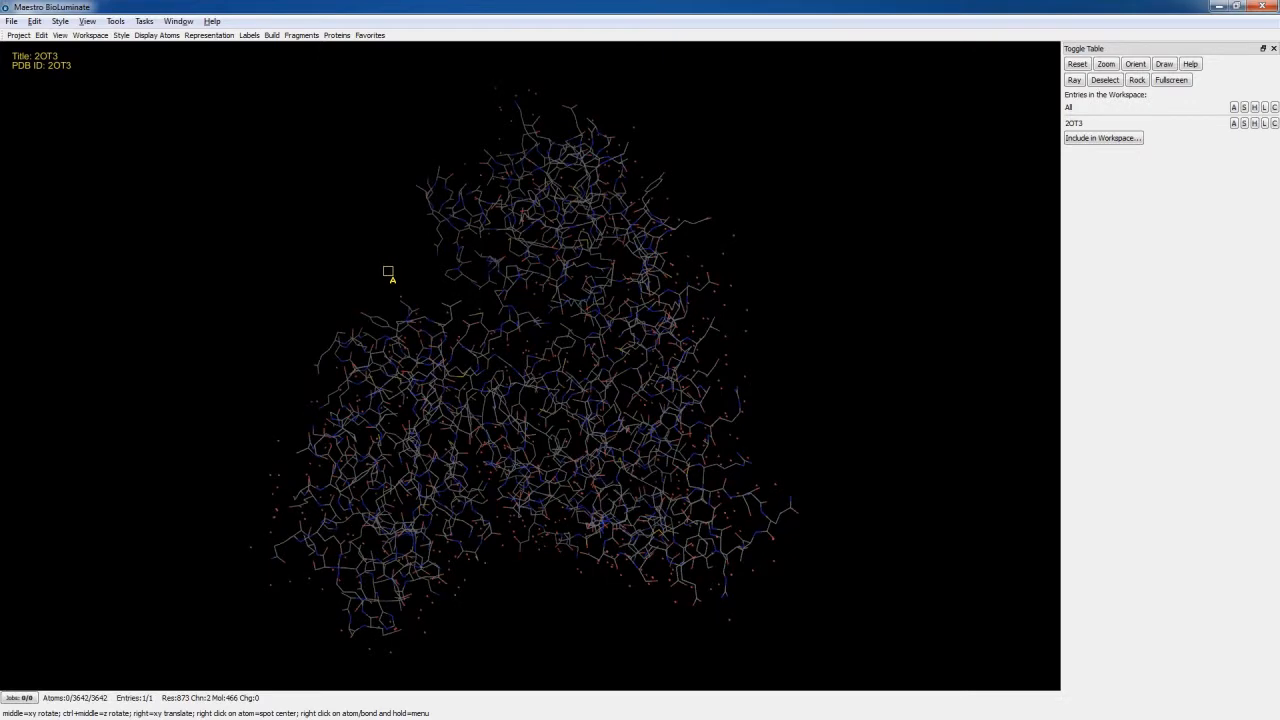
scroll(386, 276, down, 5)
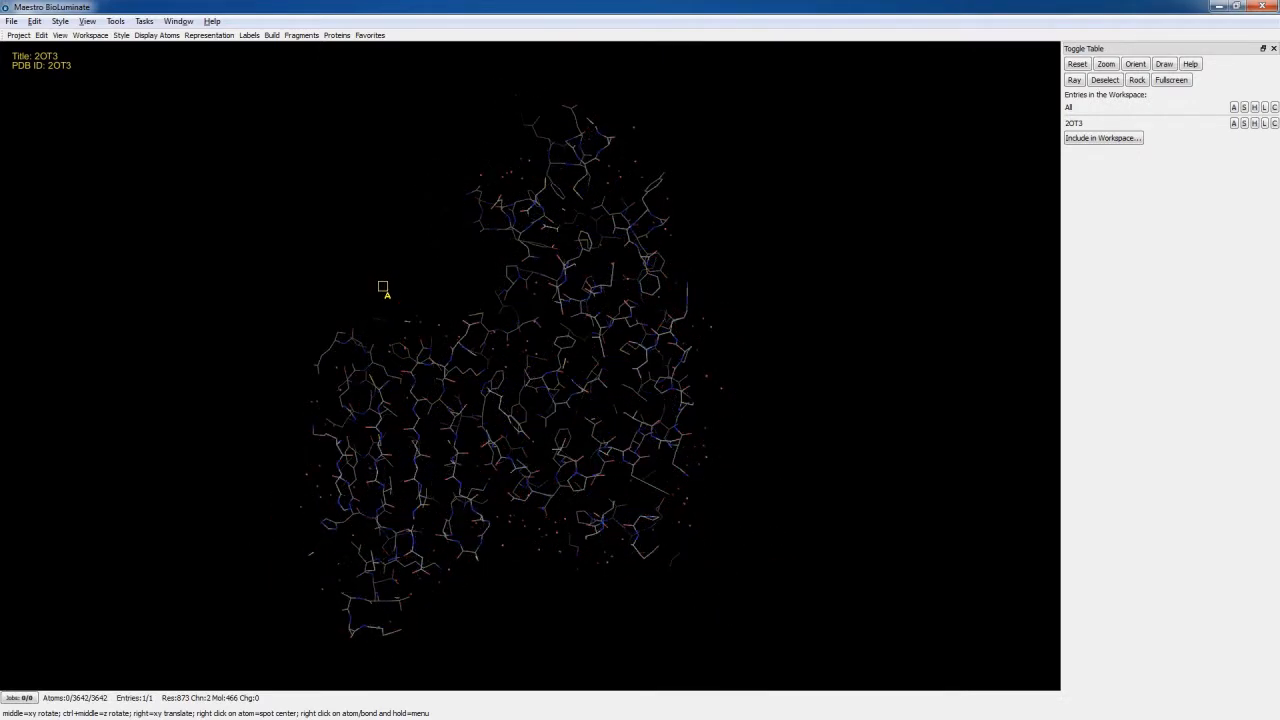
scroll(401, 292, up, 5)
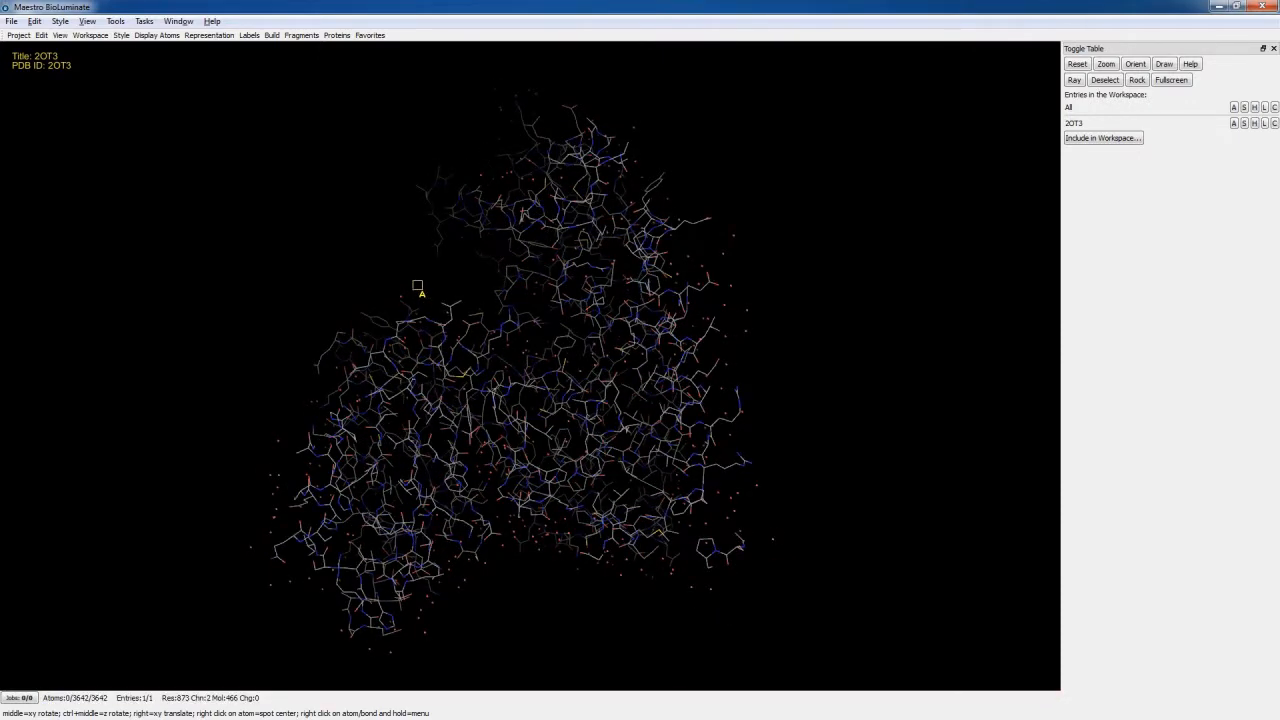
scroll(430, 290, down, 5)
scroll(365, 199, up, 10)
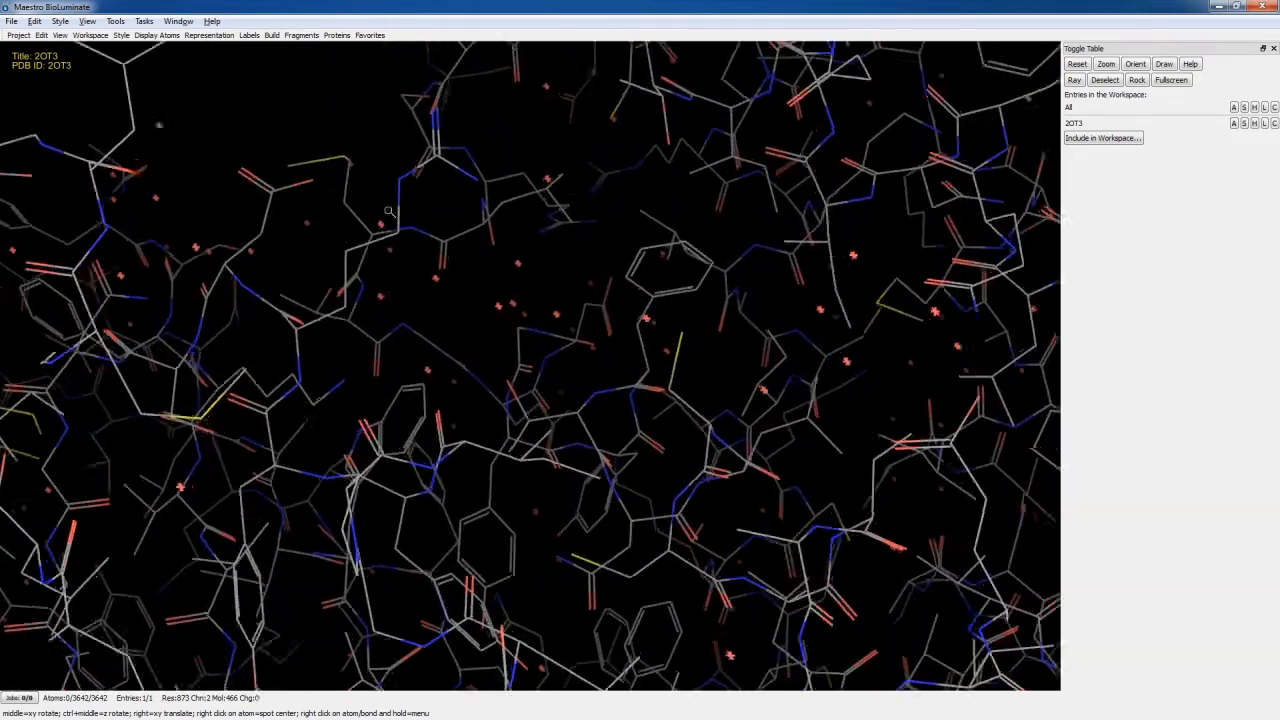
scroll(365, 199, down, 5)
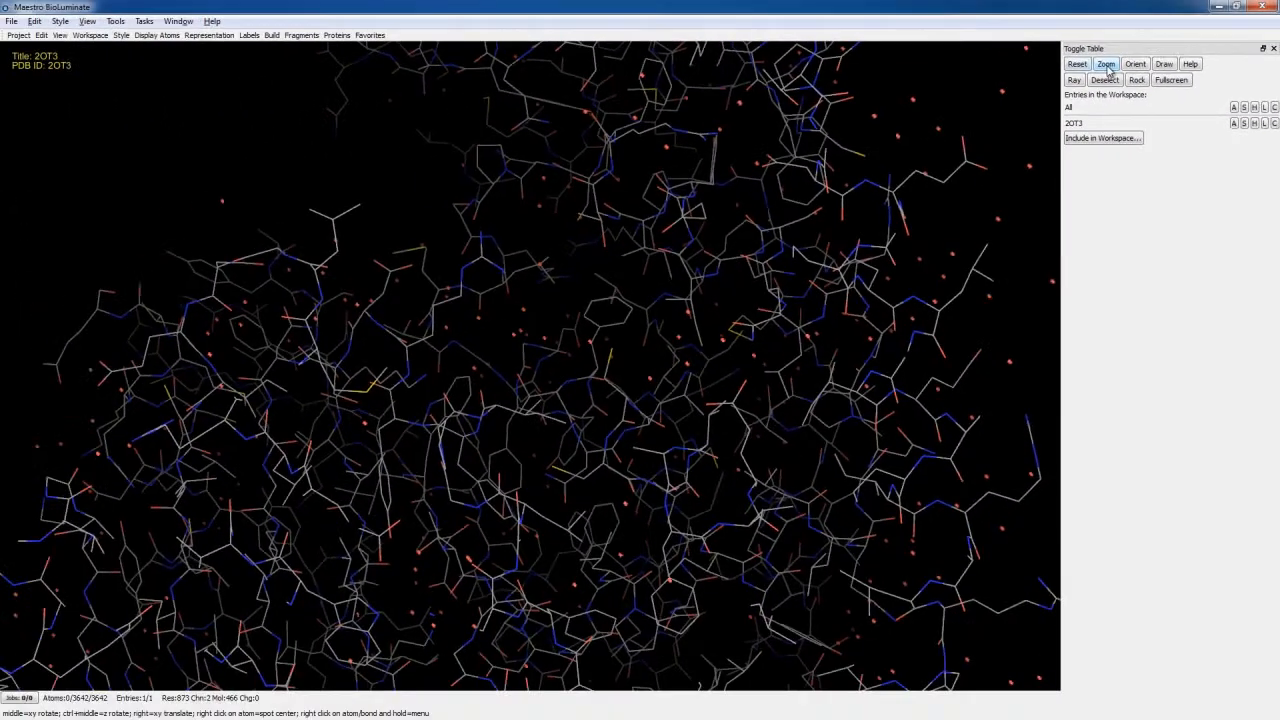
Step: Fit the whole 2OT3 structure in the workspace, reset its view, and apply the Orient view
click(988, 112)
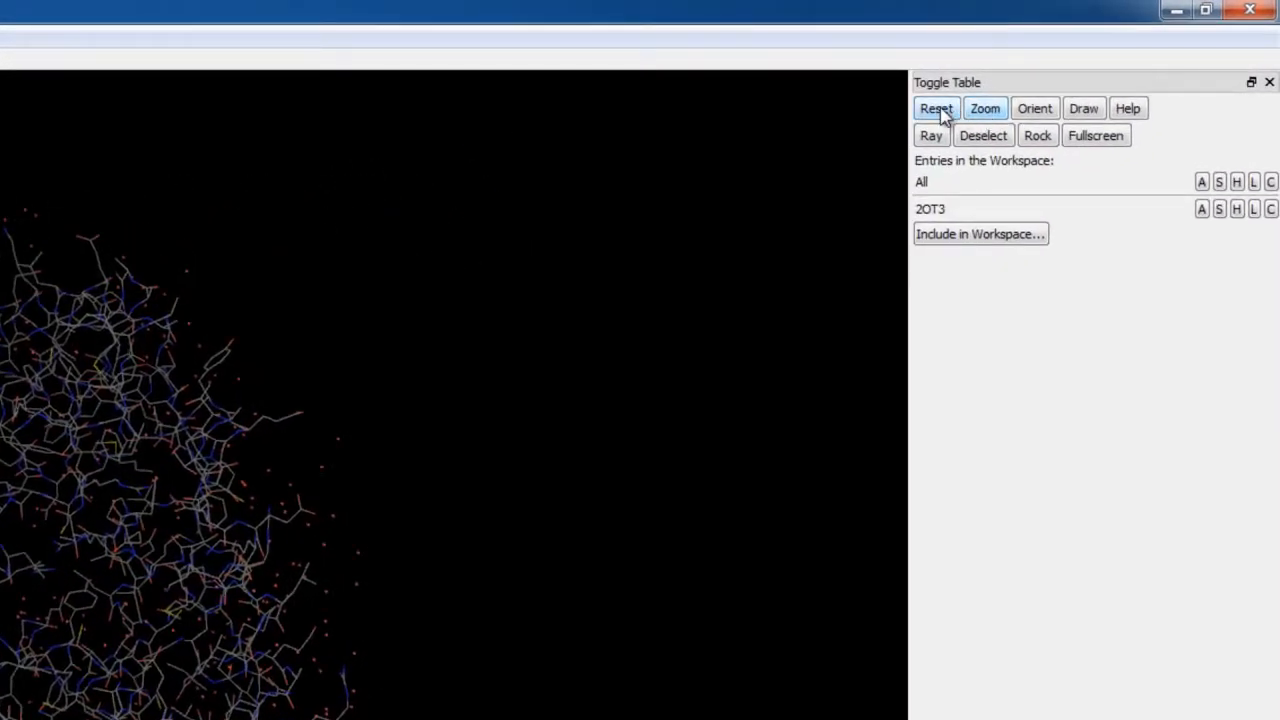
click(942, 113)
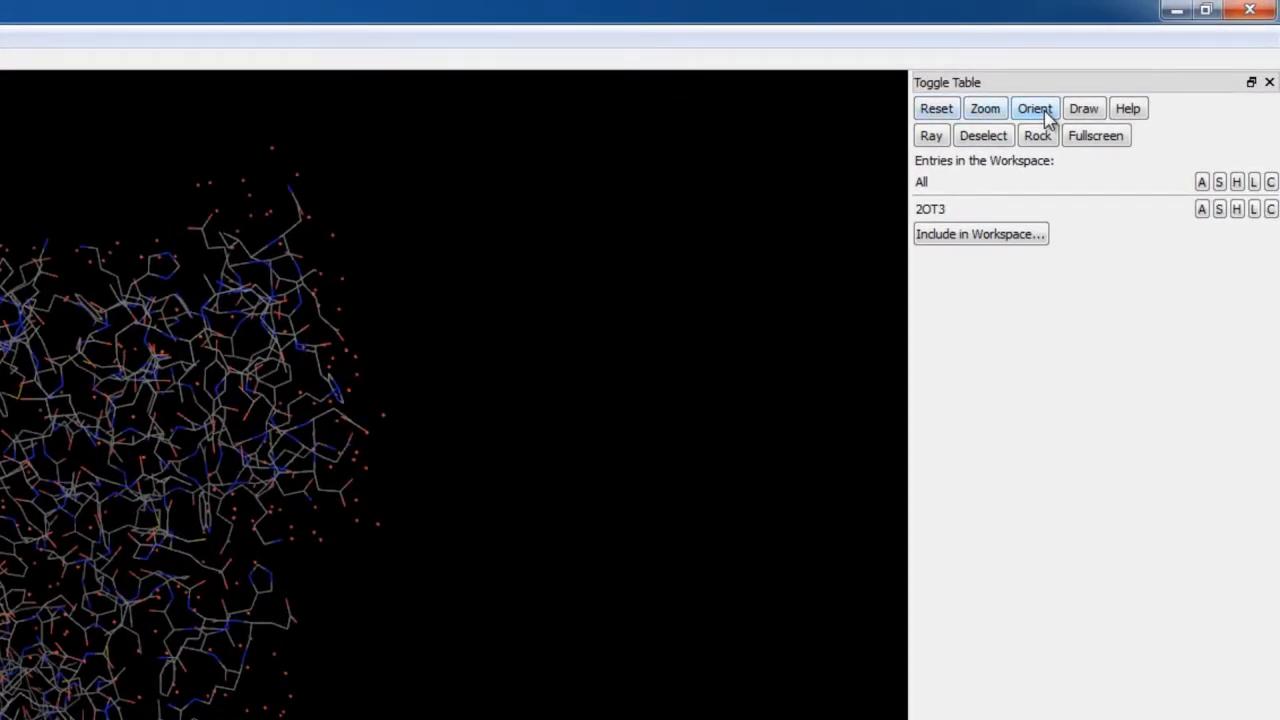
click(1040, 110)
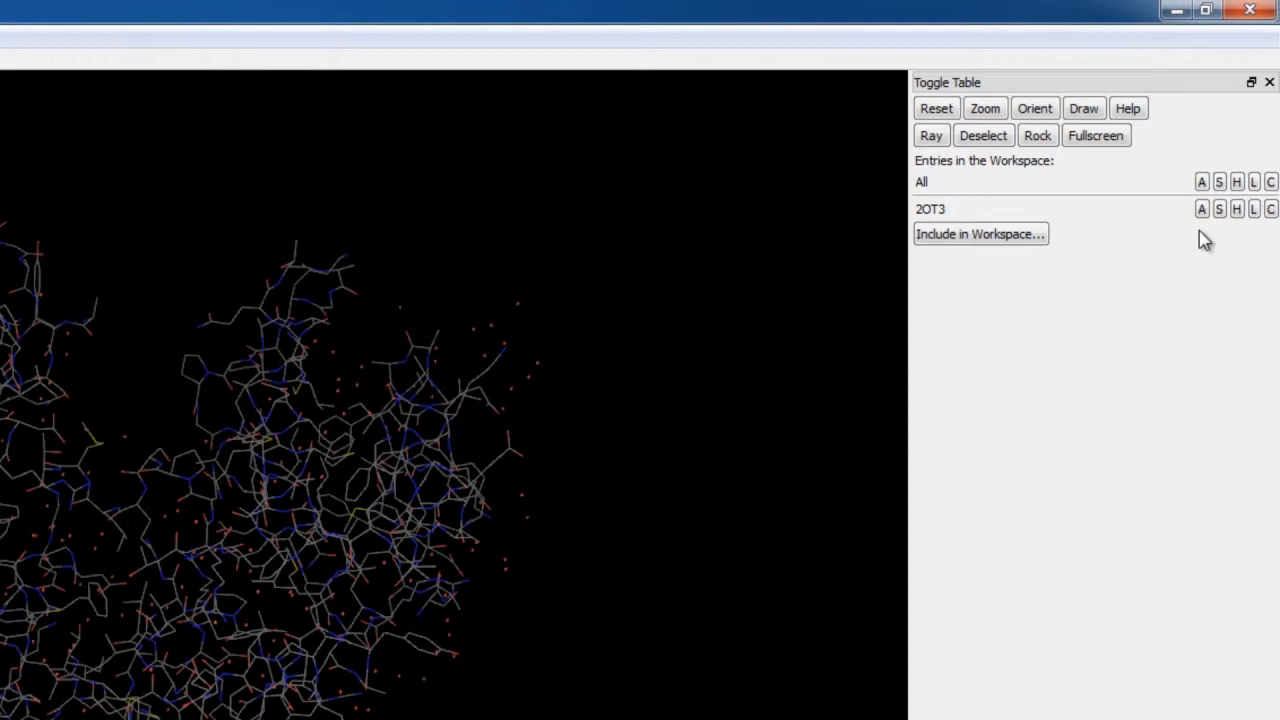
Step: Examine the action, show, hide, label and color options available for the 2OT3 entry
click(1202, 209)
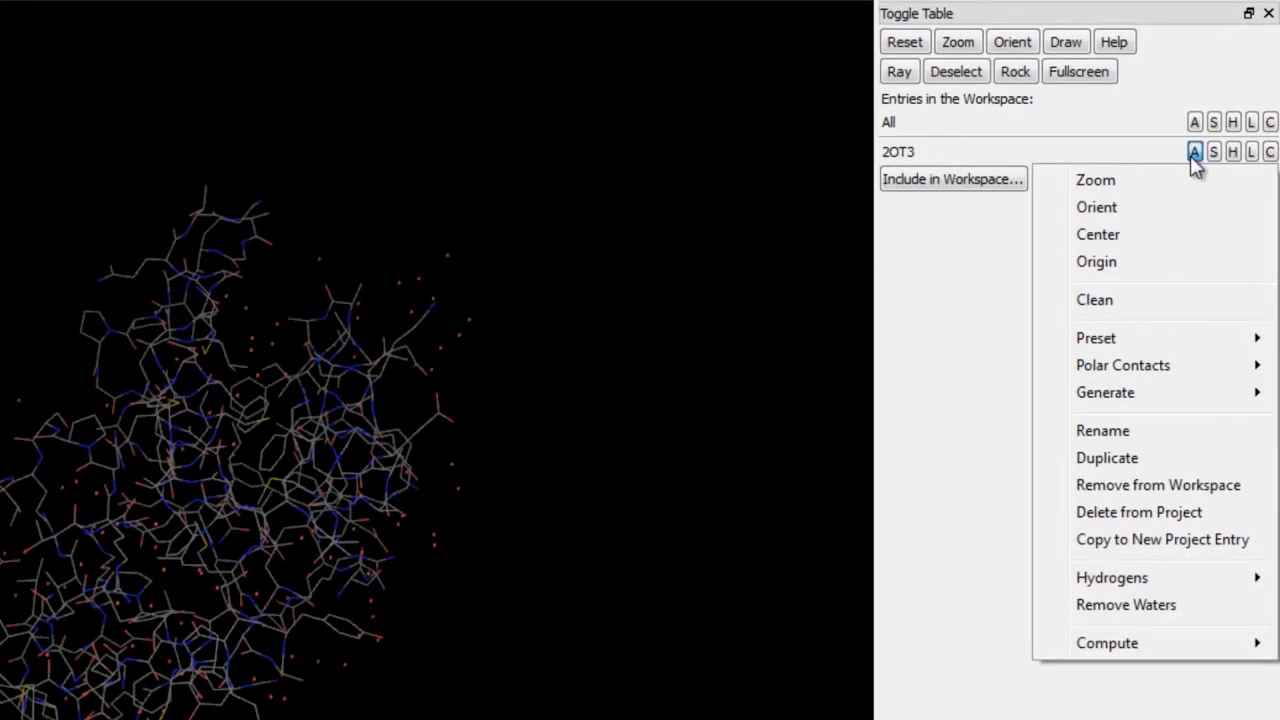
click(1211, 163)
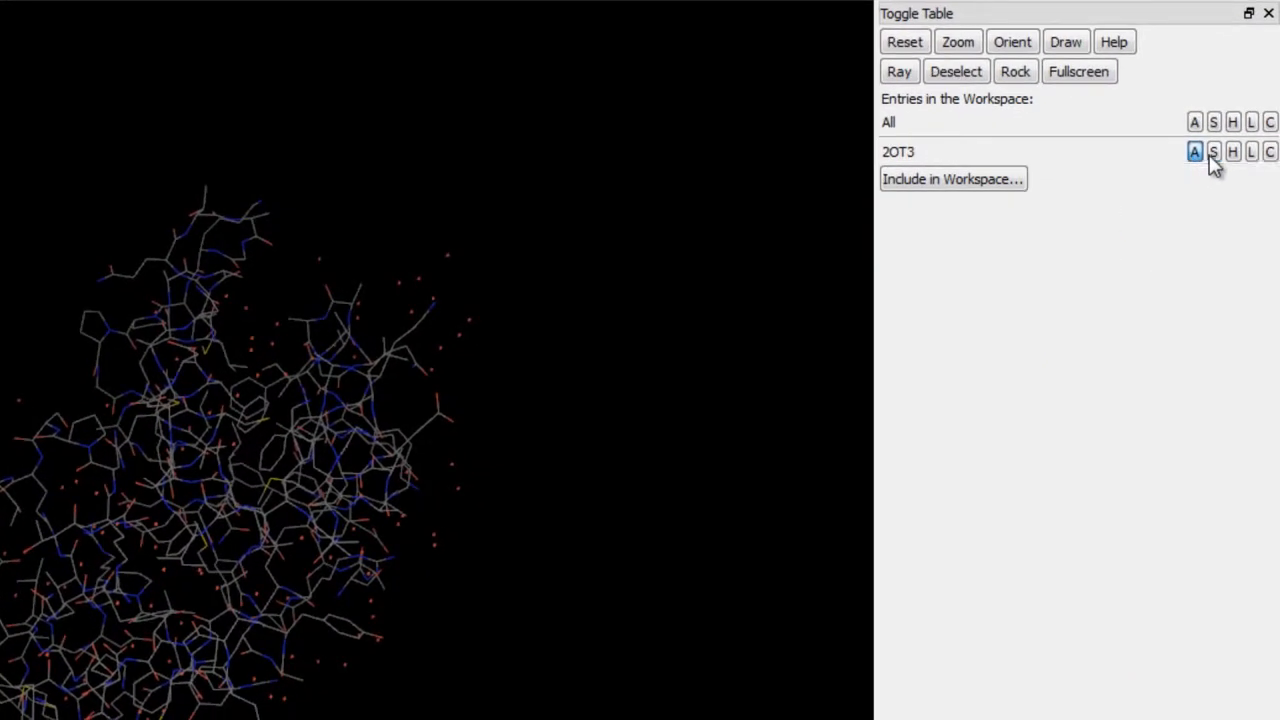
click(1212, 164)
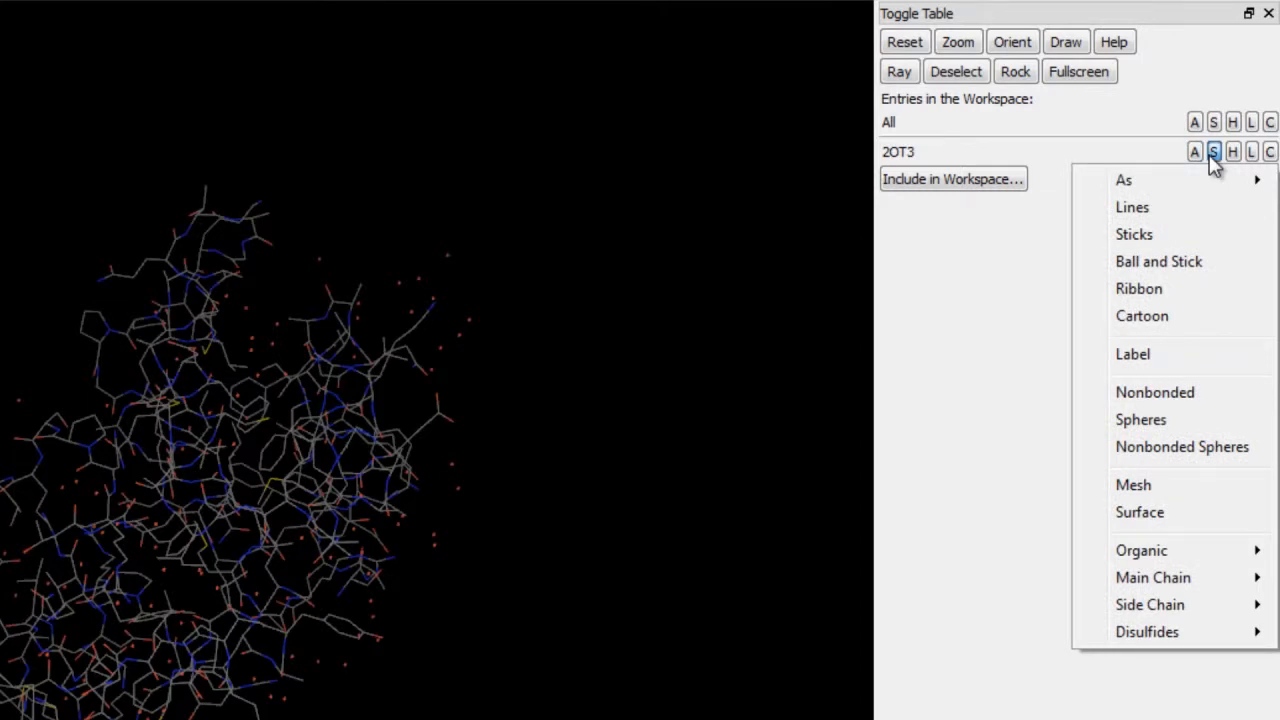
click(1232, 163)
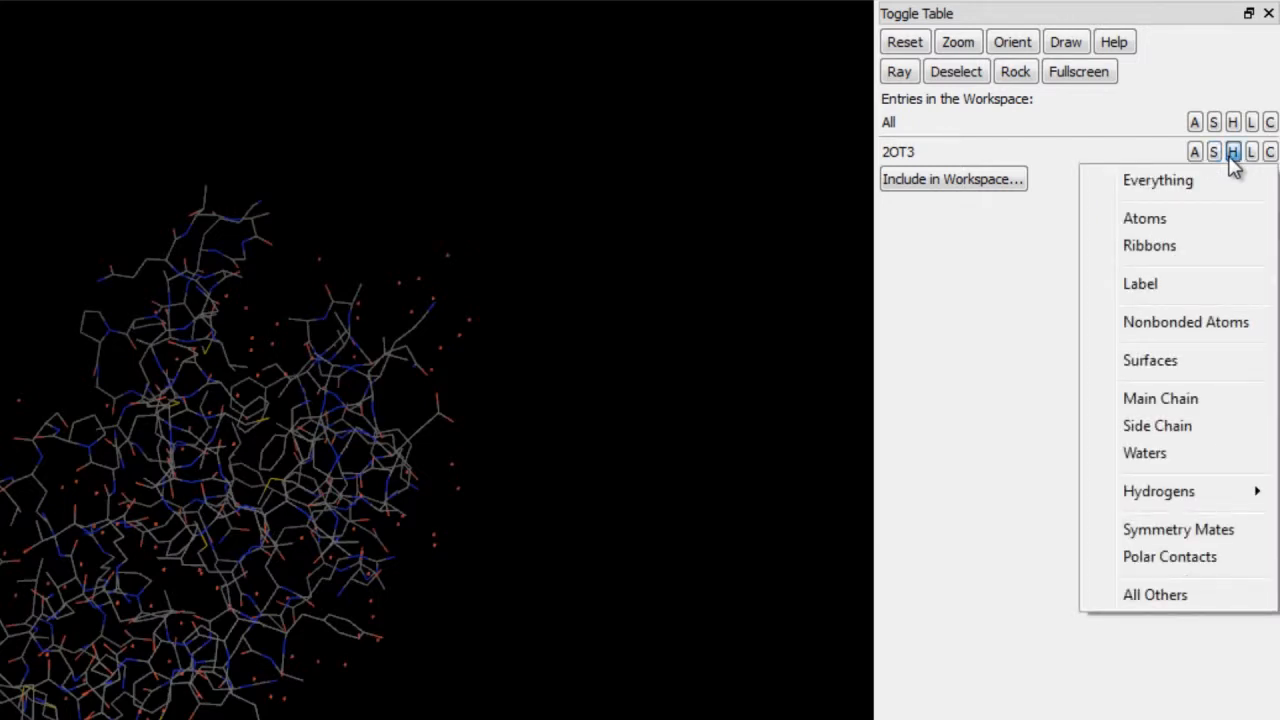
click(1250, 156)
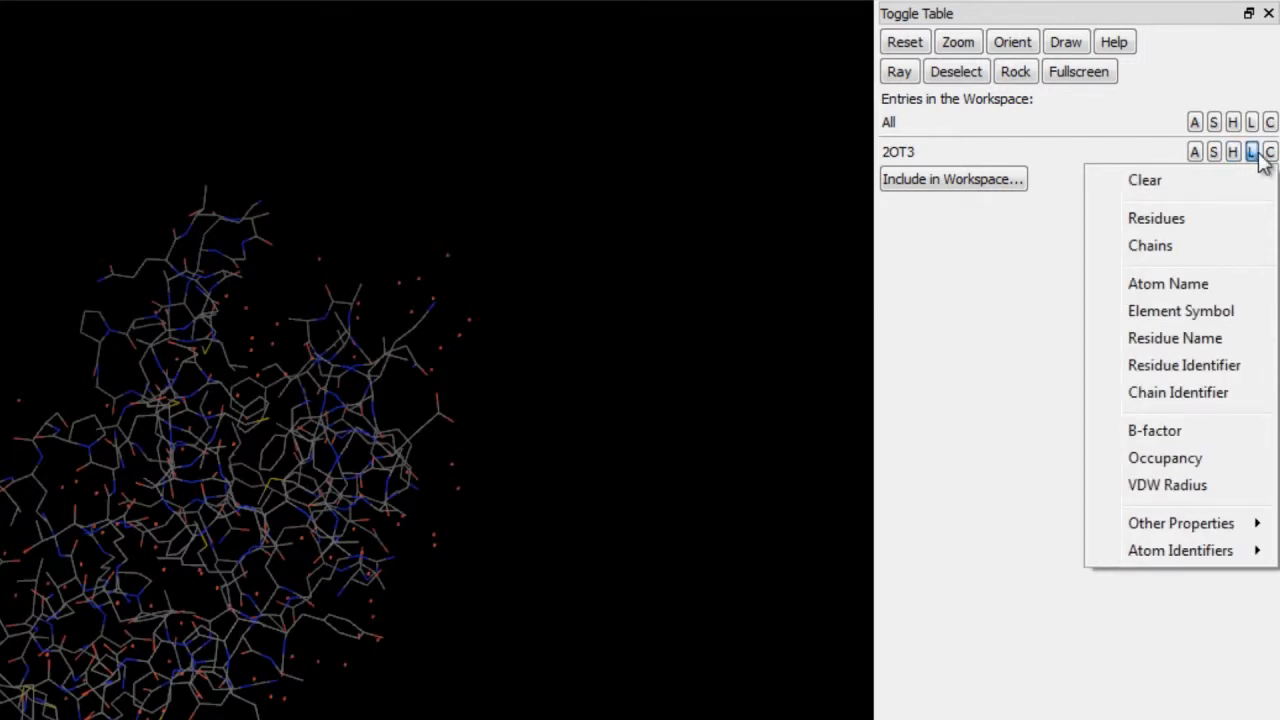
click(1270, 155)
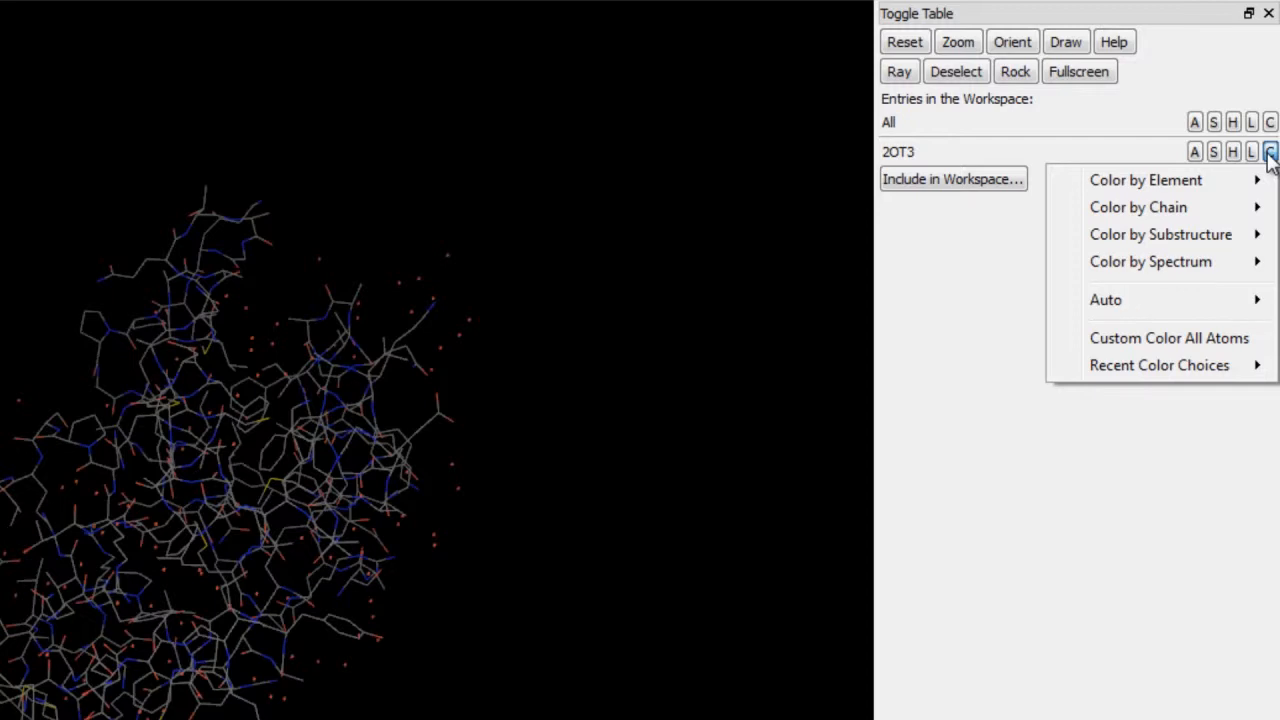
Step: Display the 2OT3 entry as sticks and switch it back to a lines-only representation
click(1216, 155)
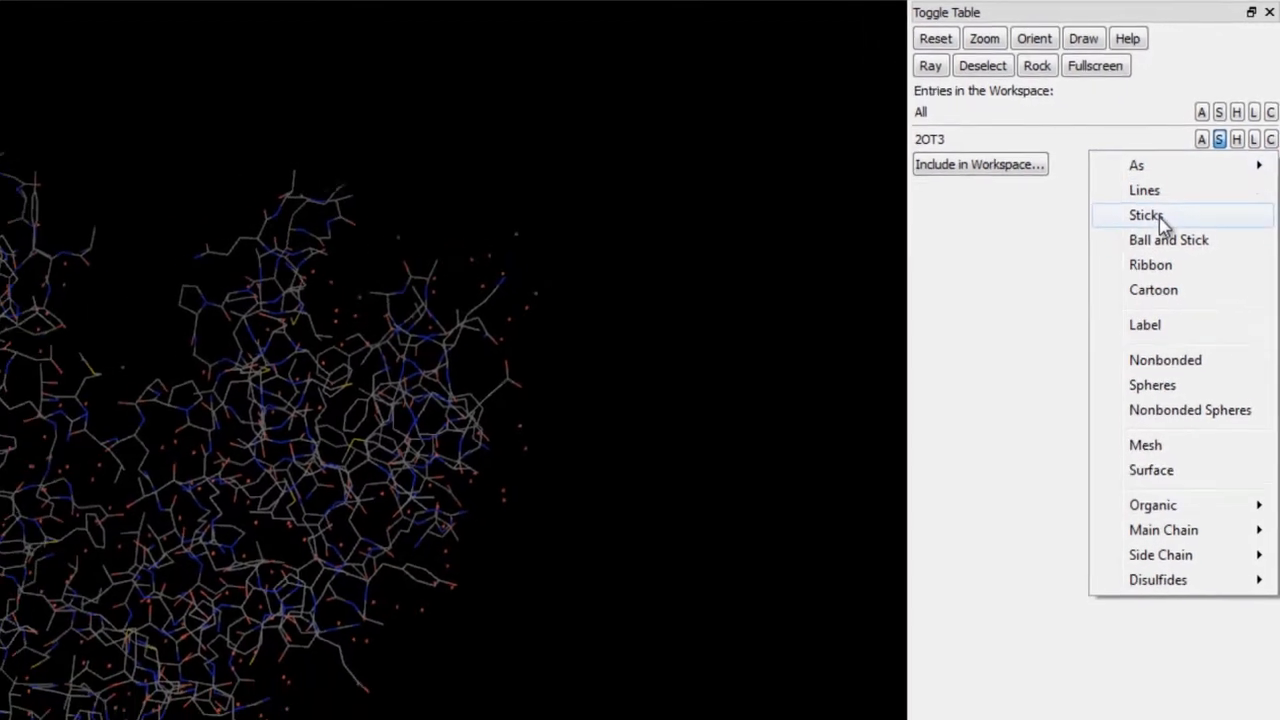
click(1140, 234)
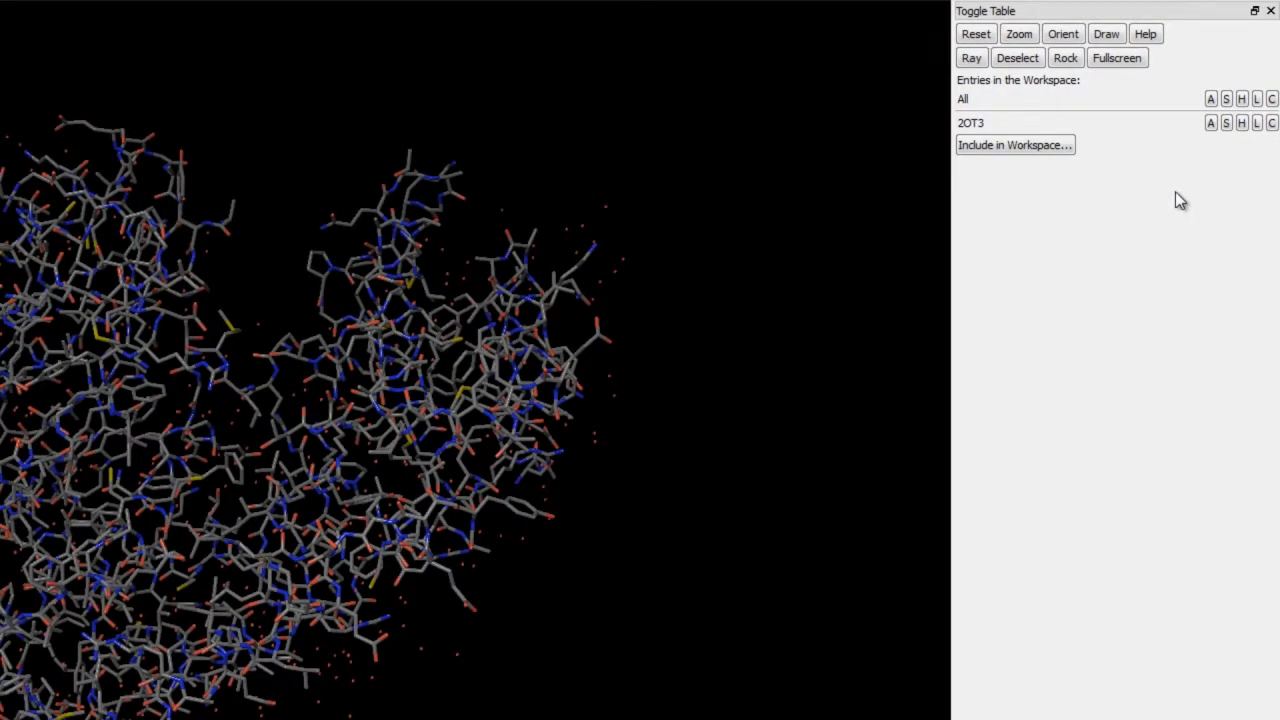
click(1228, 128)
mouse_move(1166, 148)
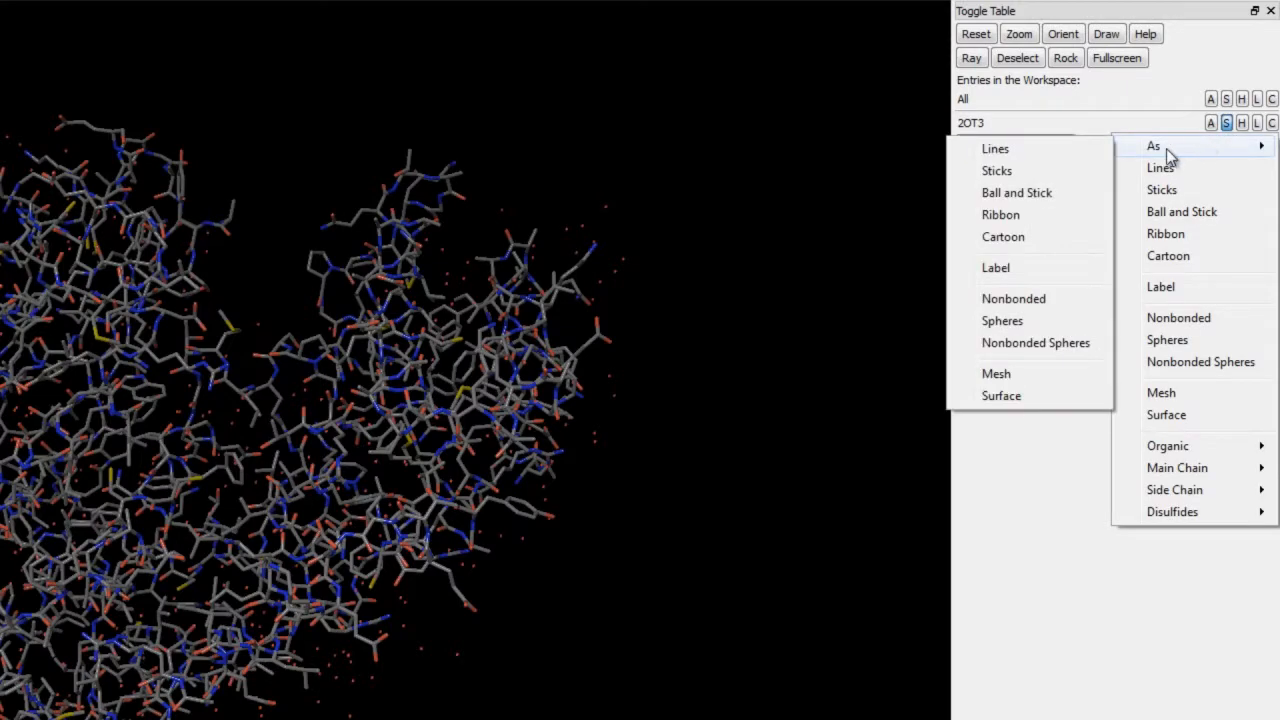
click(1083, 148)
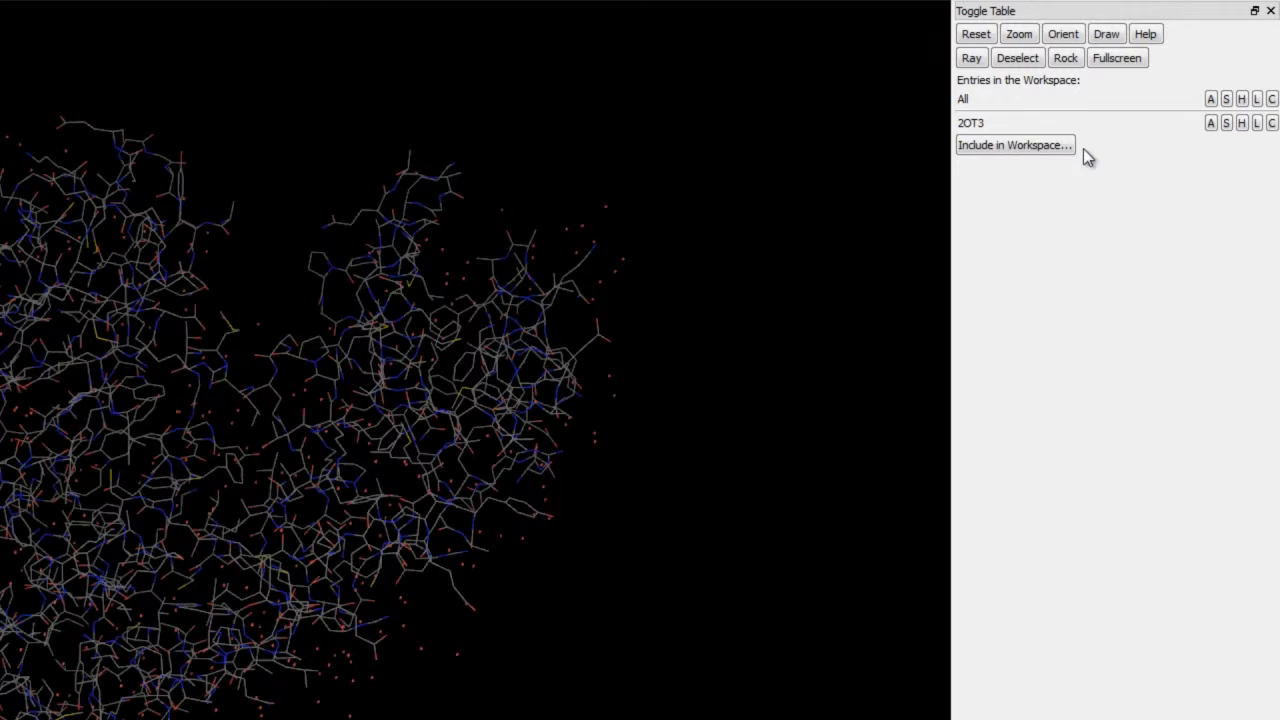
Step: Hide the waters of the 2OT3 entry and redisplay the whole entry, waters included, as lines
click(1242, 124)
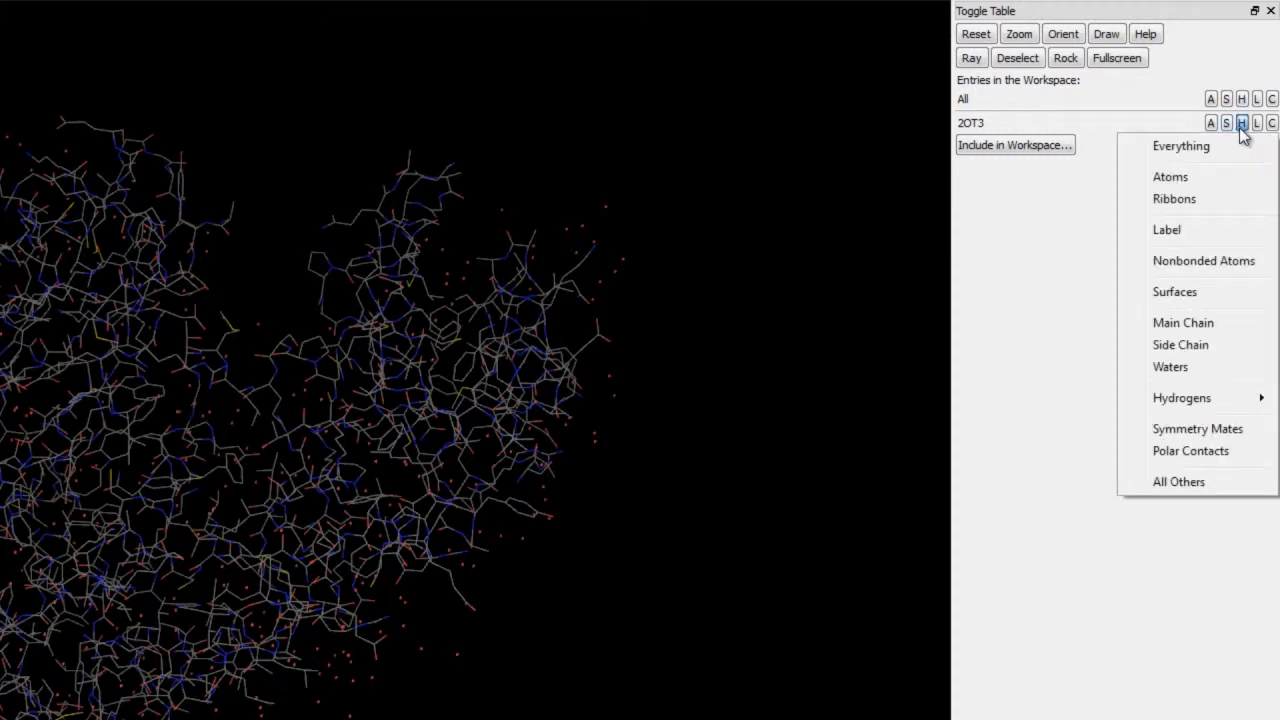
click(1197, 372)
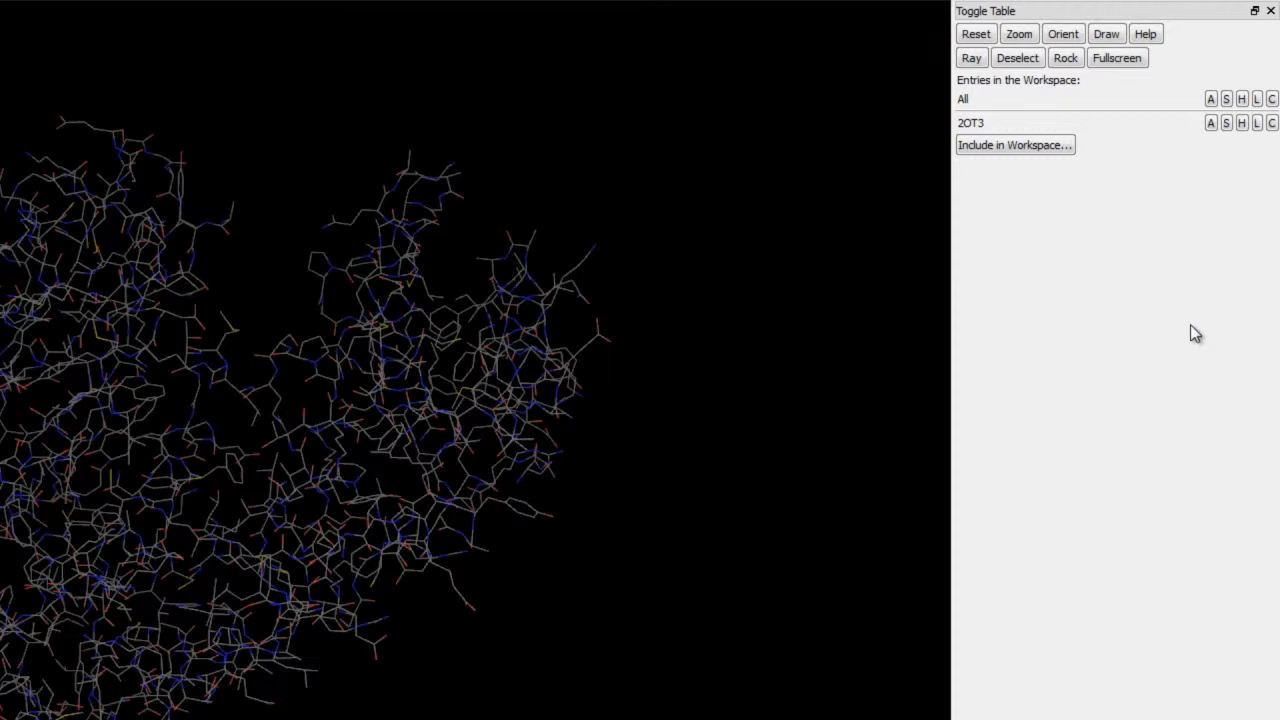
click(1229, 128)
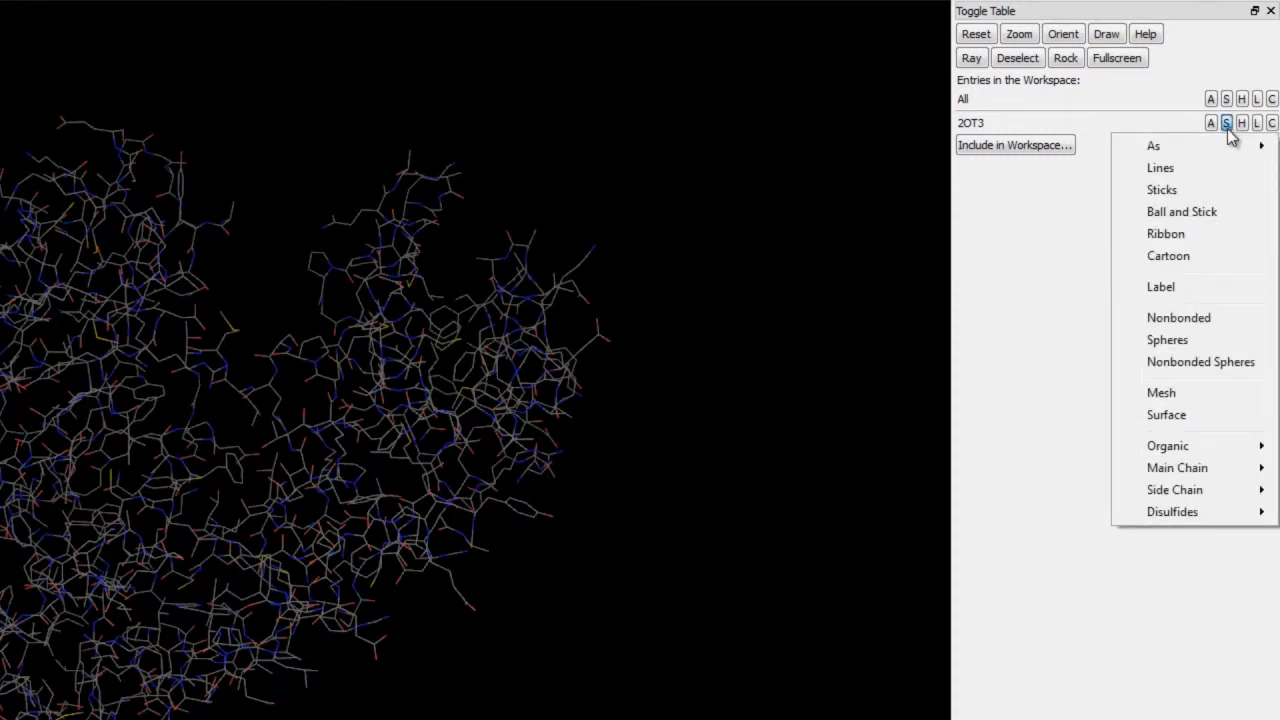
click(1189, 170)
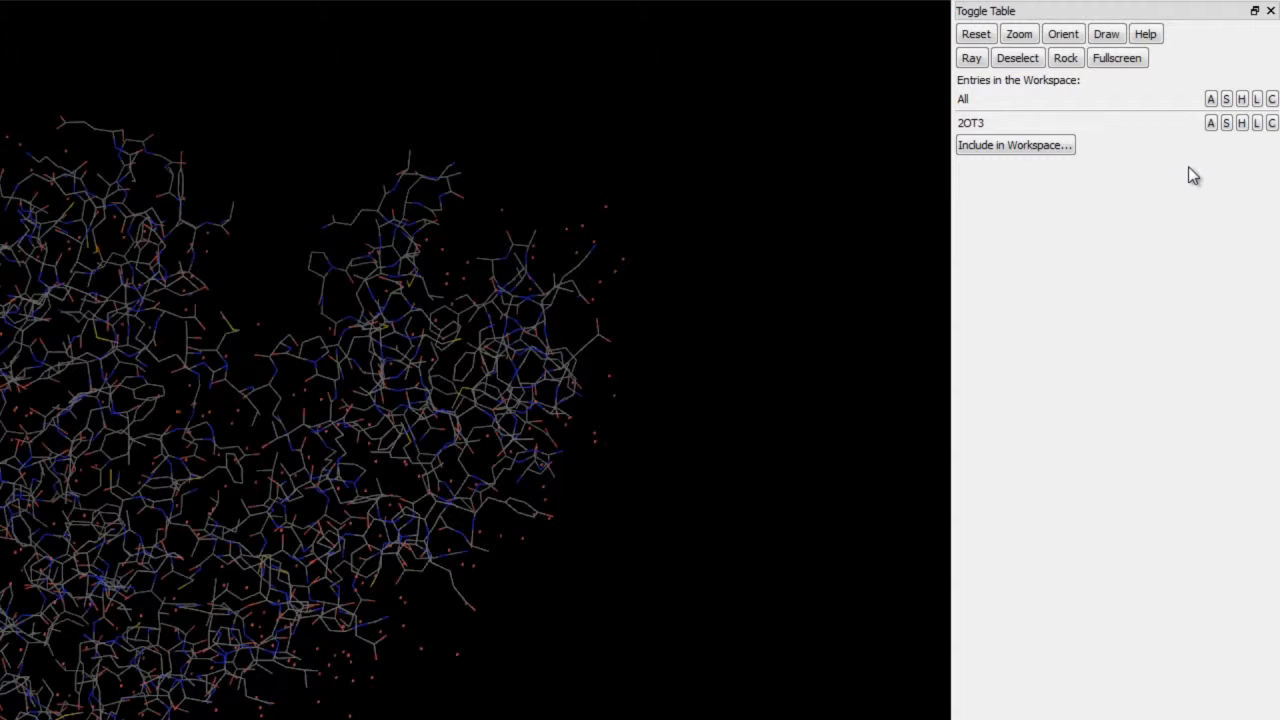
Step: Show the 2OT3 entry only as ball and stick, replacing its current representation
click(1226, 122)
mouse_move(1213, 150)
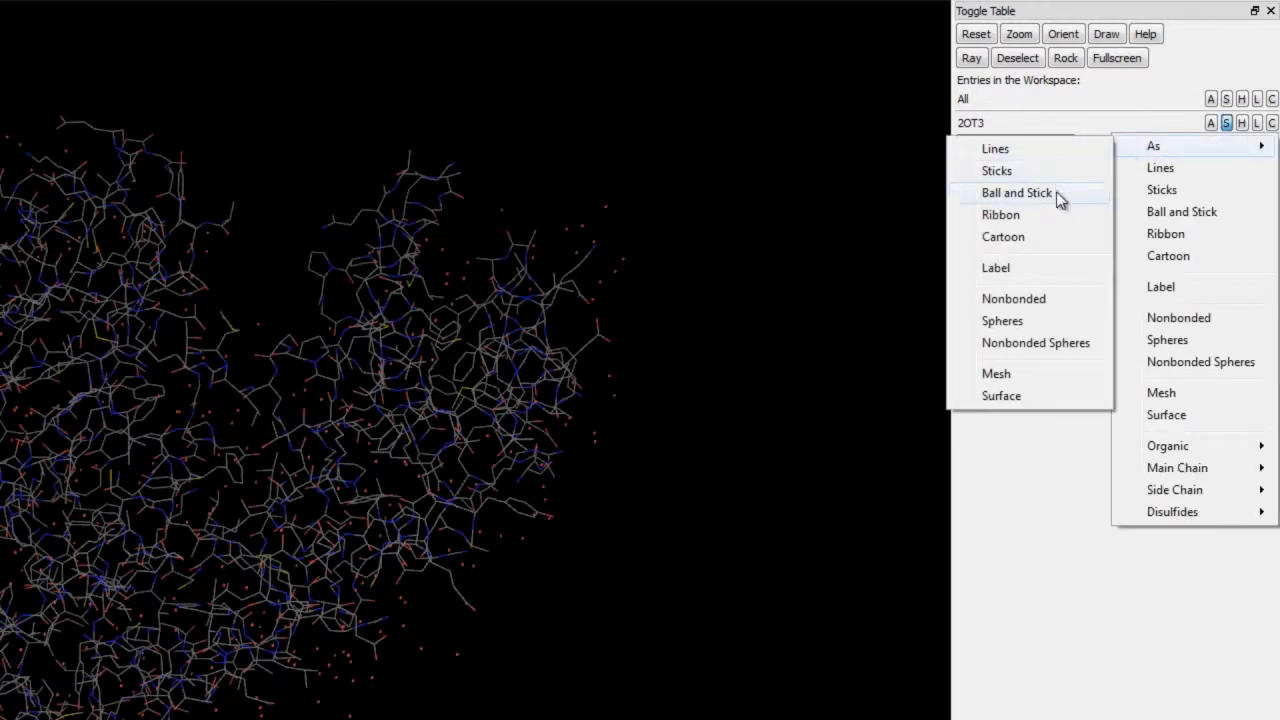
click(1057, 192)
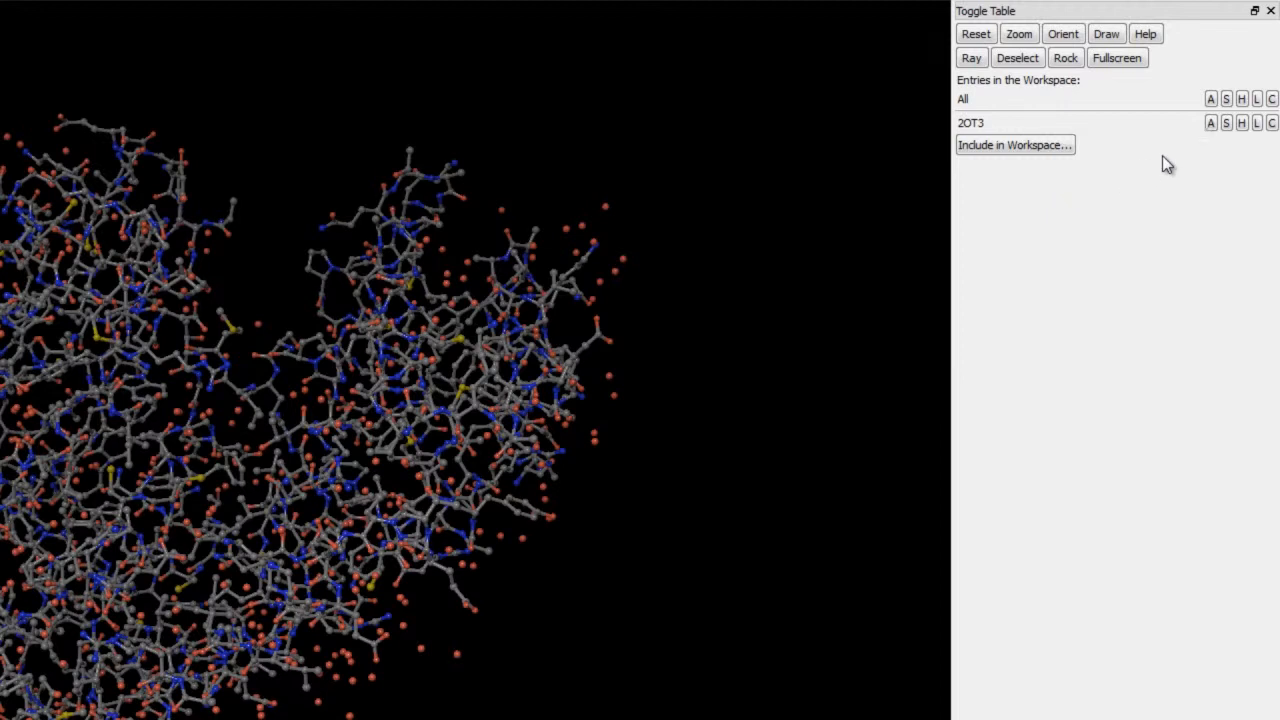
Step: Label the atoms of the 2OT3 entry with their stereochemistry
click(1257, 122)
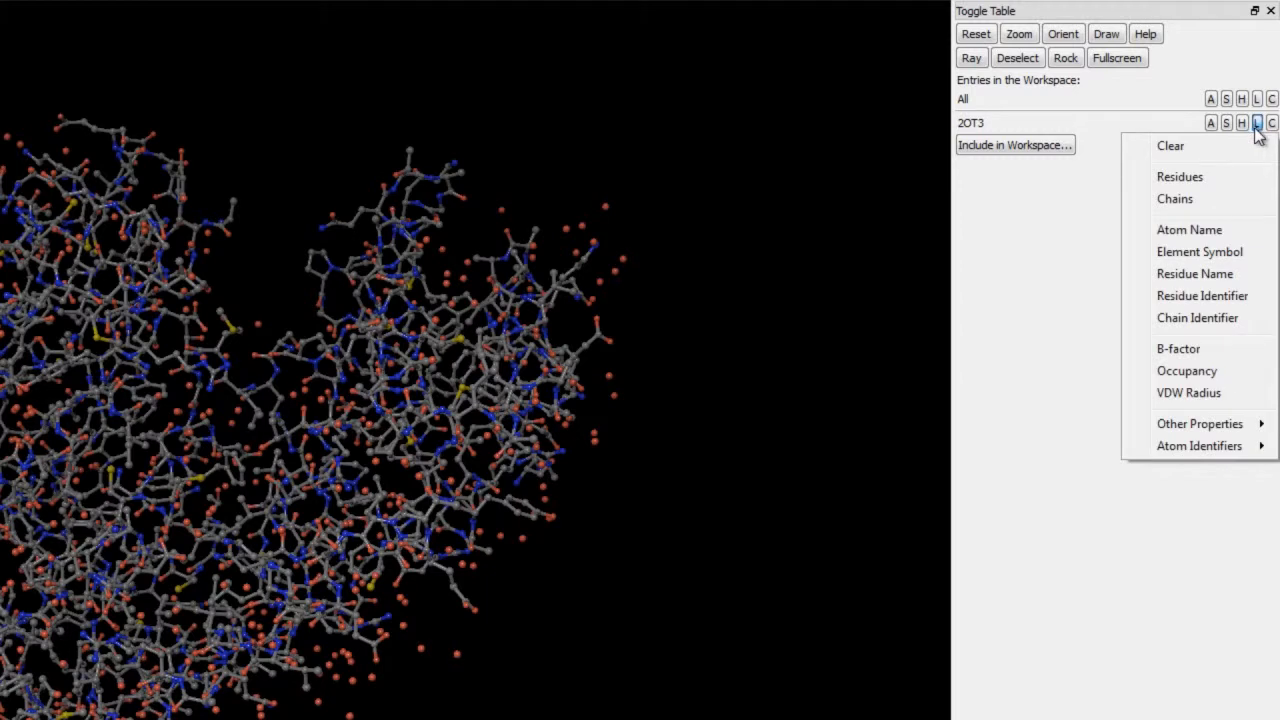
mouse_move(1166, 428)
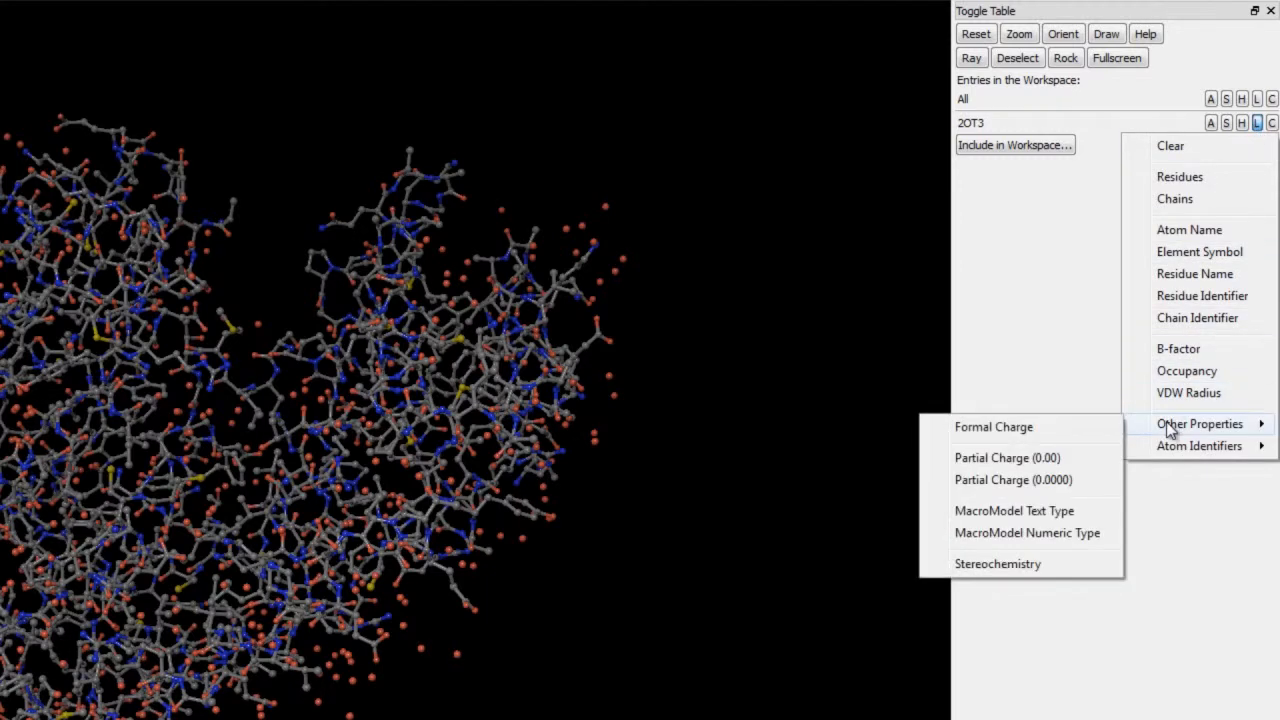
click(1036, 566)
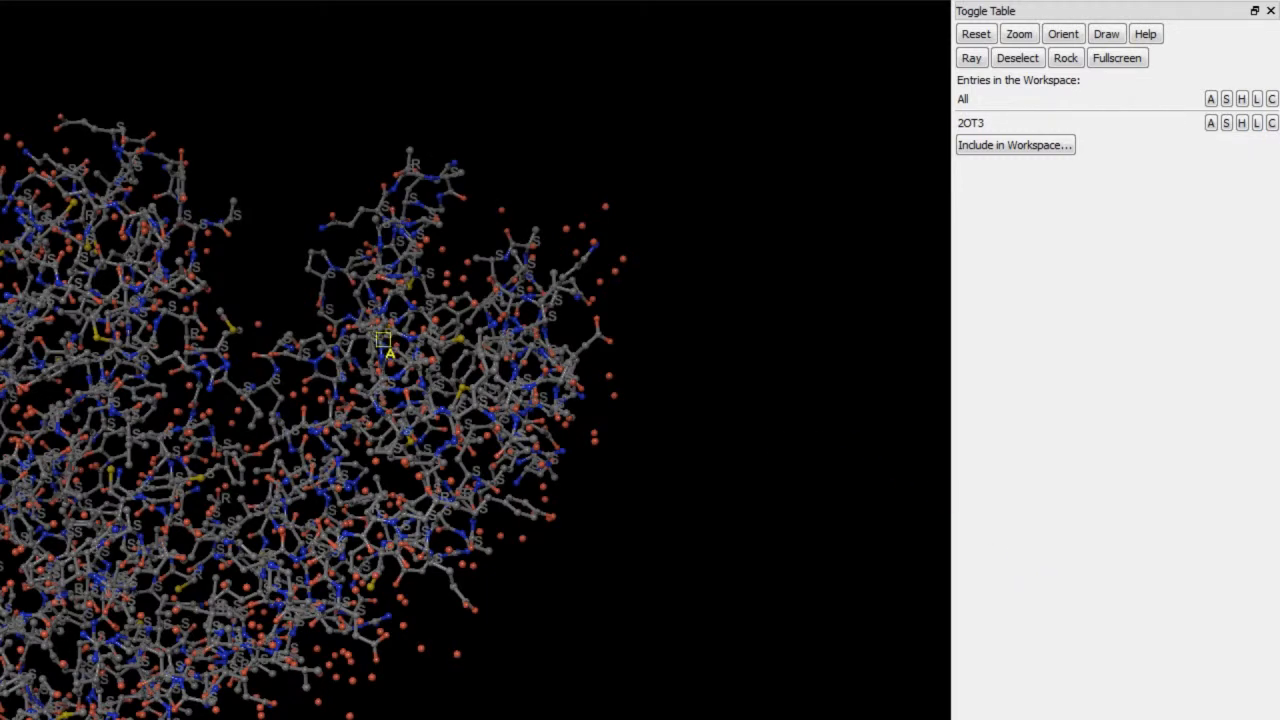
Step: Clear the stereochemistry labels from the atoms of the 2OT3 entry
scroll(432, 383, up, 5)
scroll(500, 465, down, 3)
middle_drag(348, 321, 308, 352)
drag(310, 352, 486, 257)
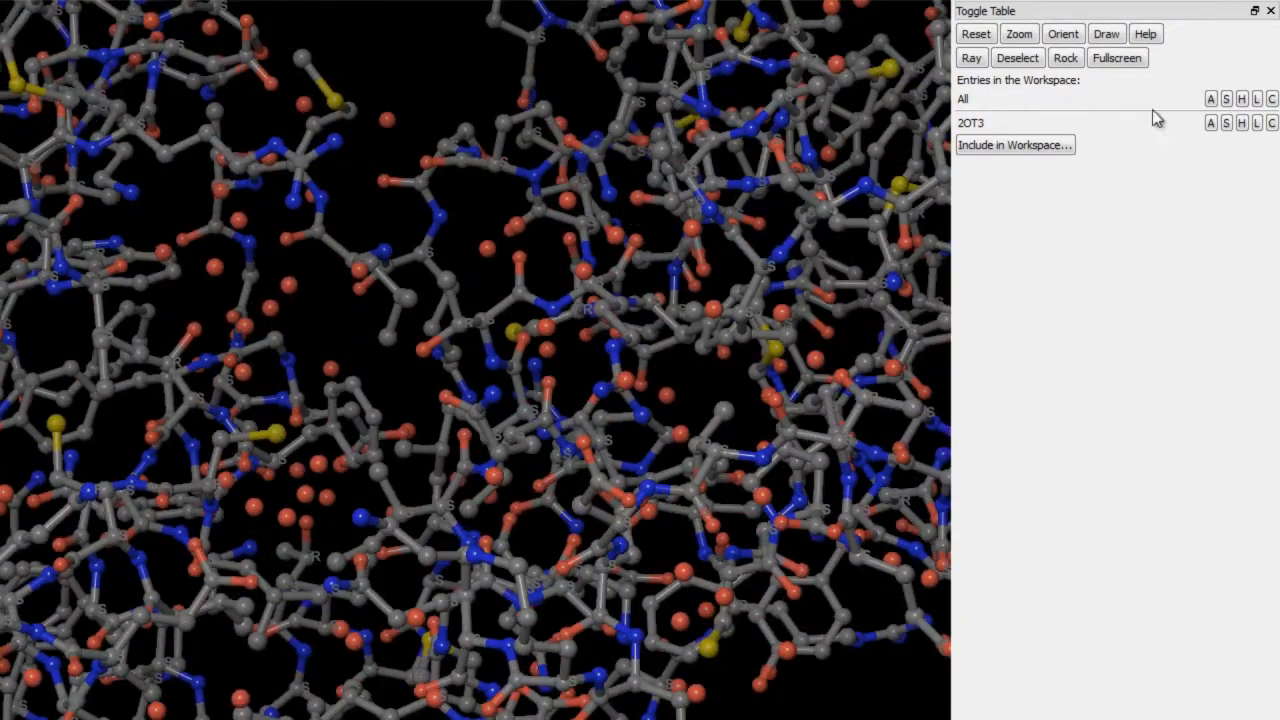
click(1258, 122)
click(1194, 150)
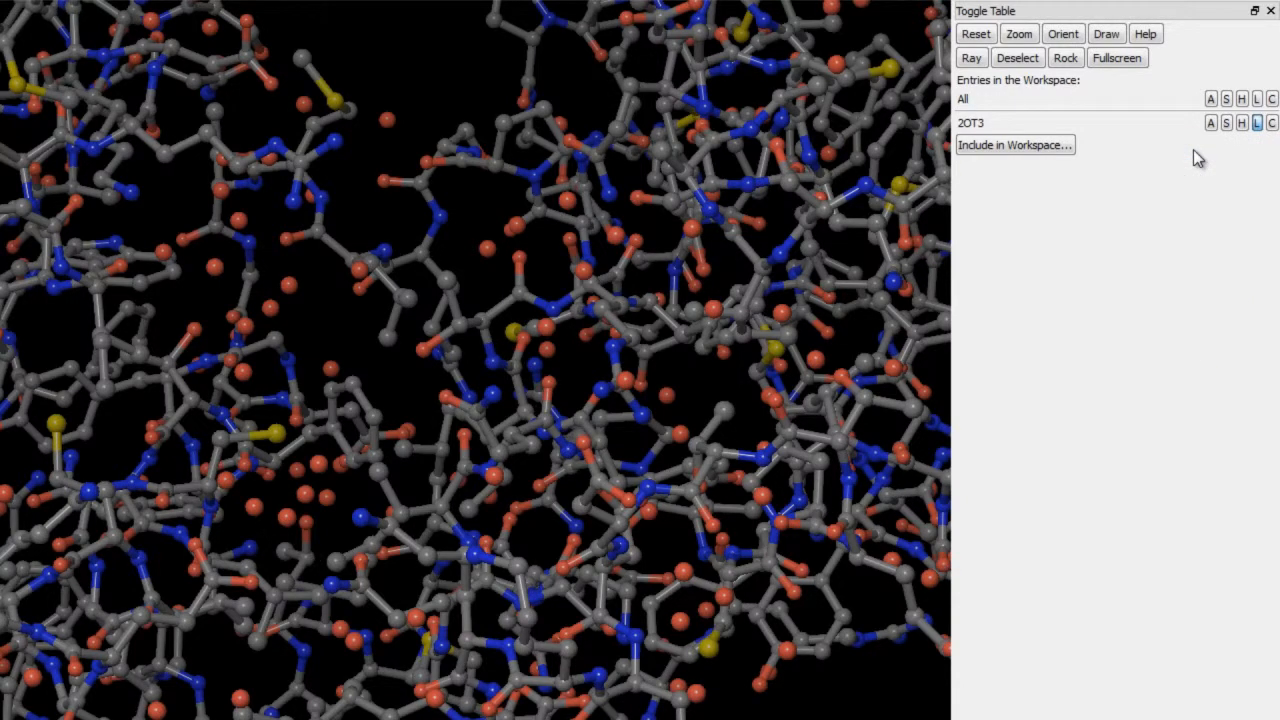
Step: Color the 2OT3 entry by element with a custom cyan color for the carbons
click(1272, 122)
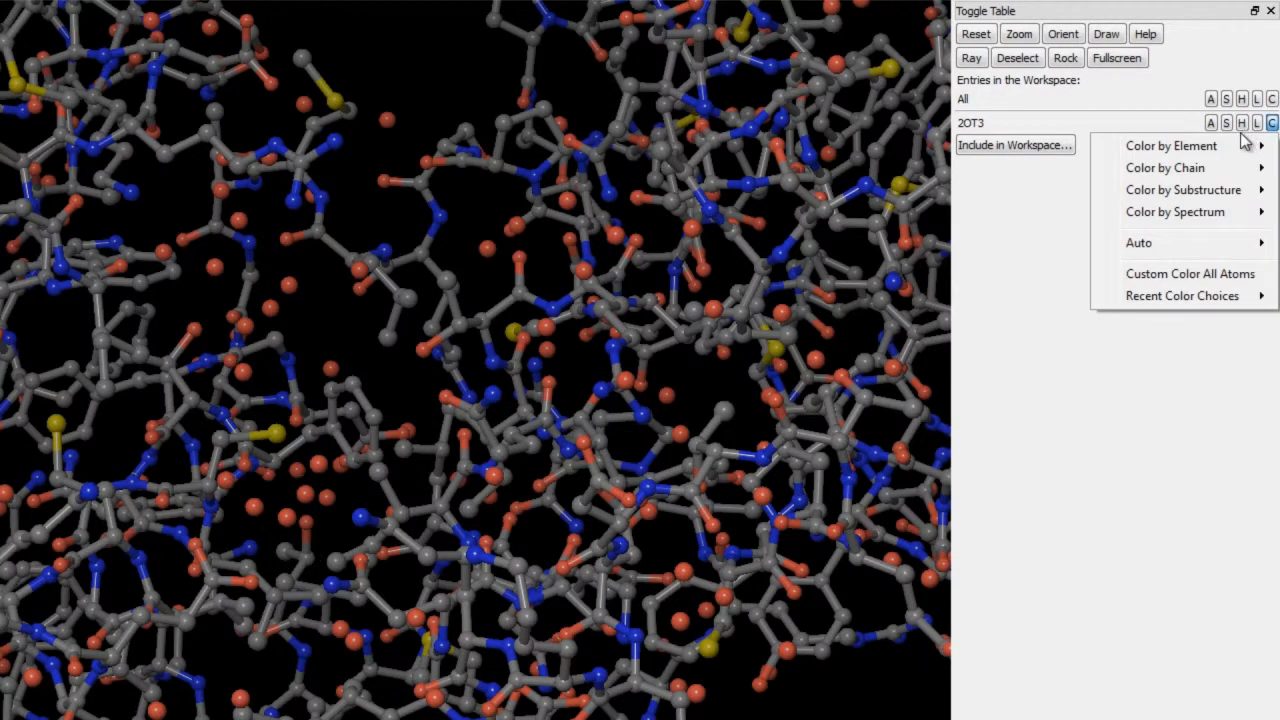
mouse_move(1115, 150)
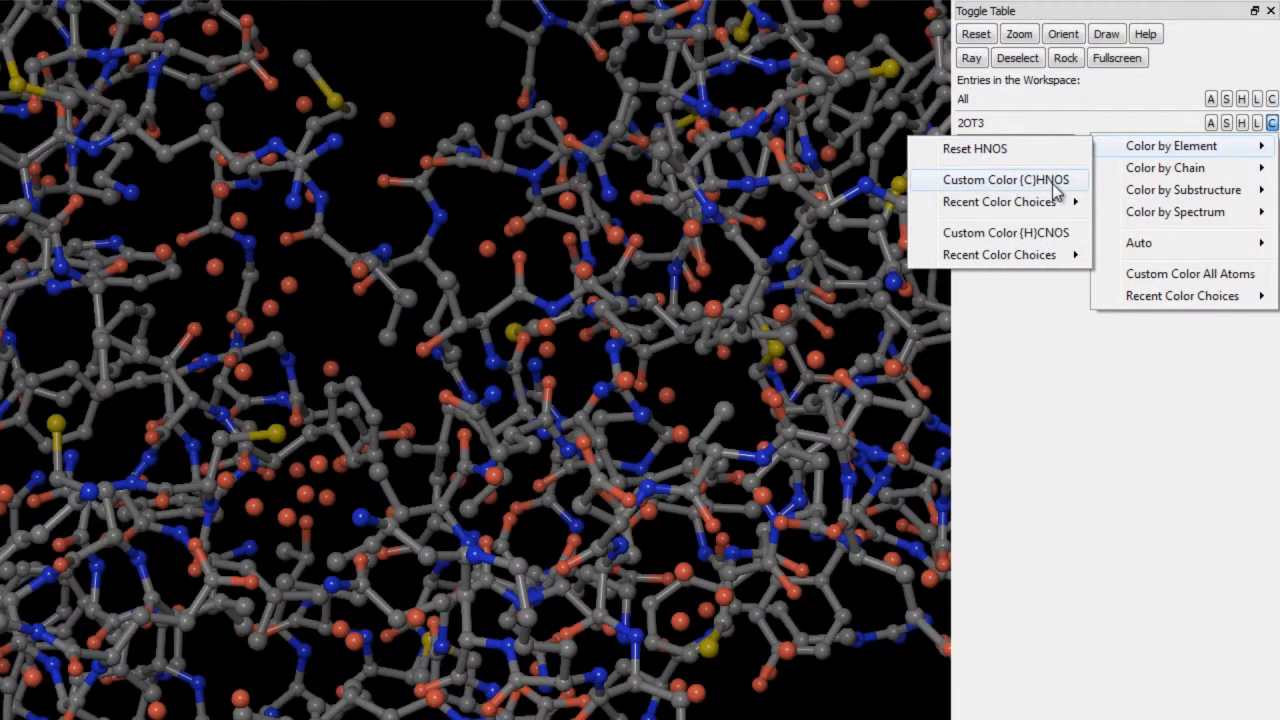
click(1057, 181)
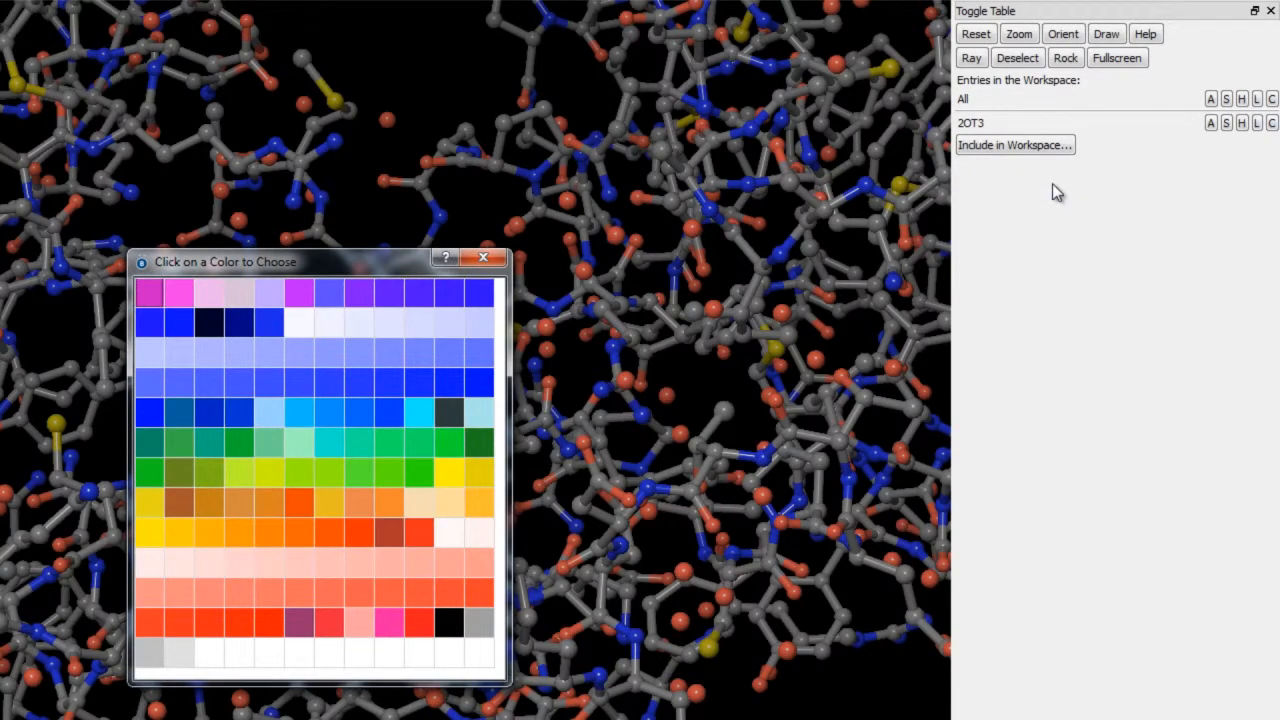
click(420, 411)
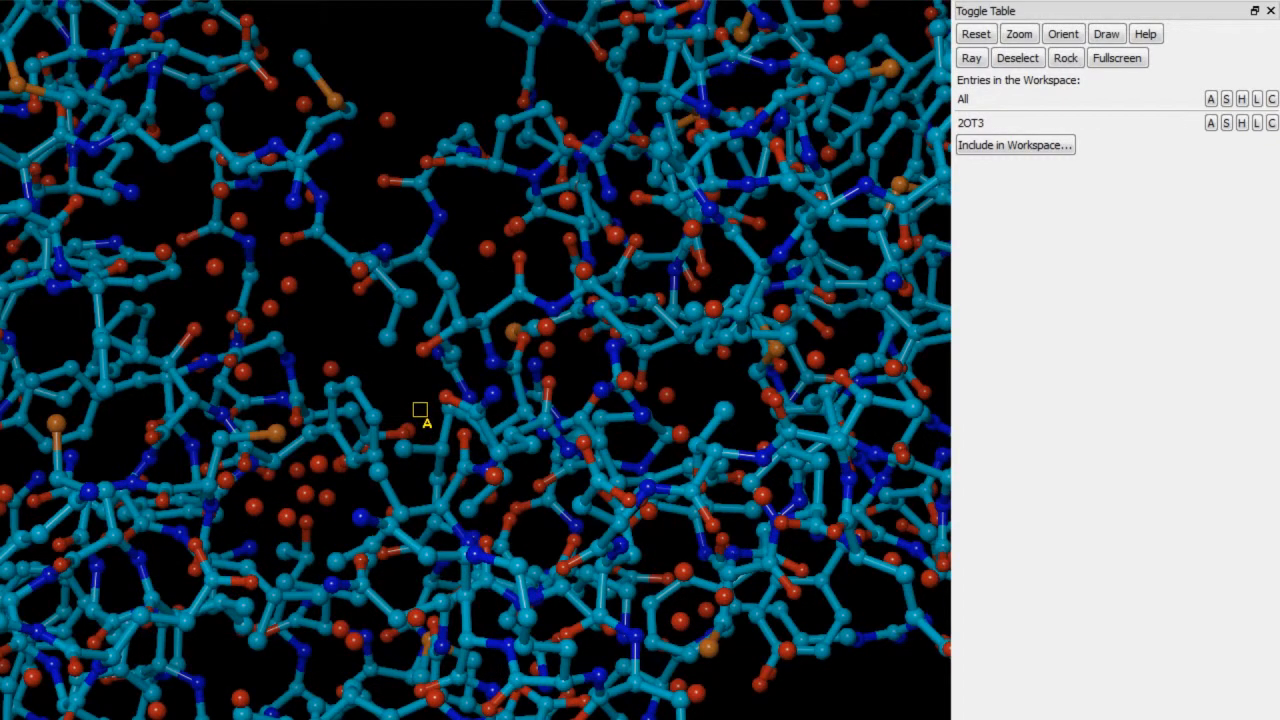
Step: Color the 2OT3 entry by the B-factors spectrum and view the whole structure
click(1271, 122)
mouse_move(1160, 212)
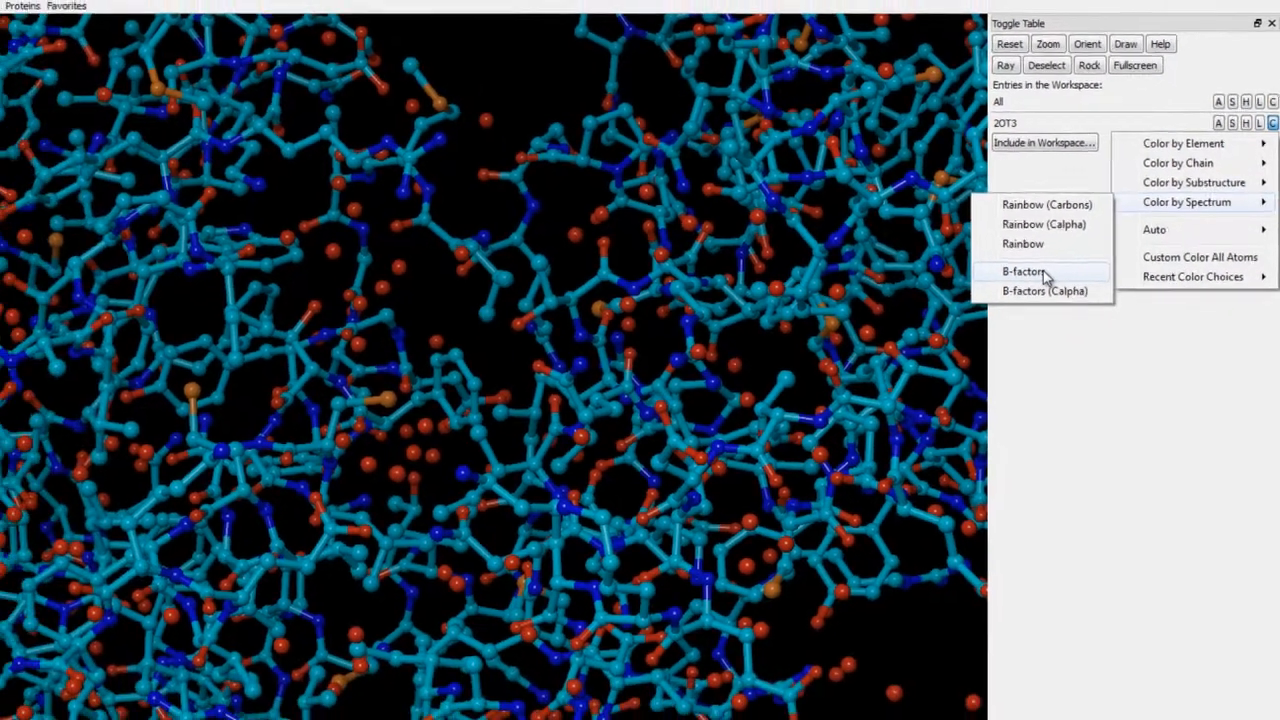
click(1015, 290)
scroll(764, 330, down, 10)
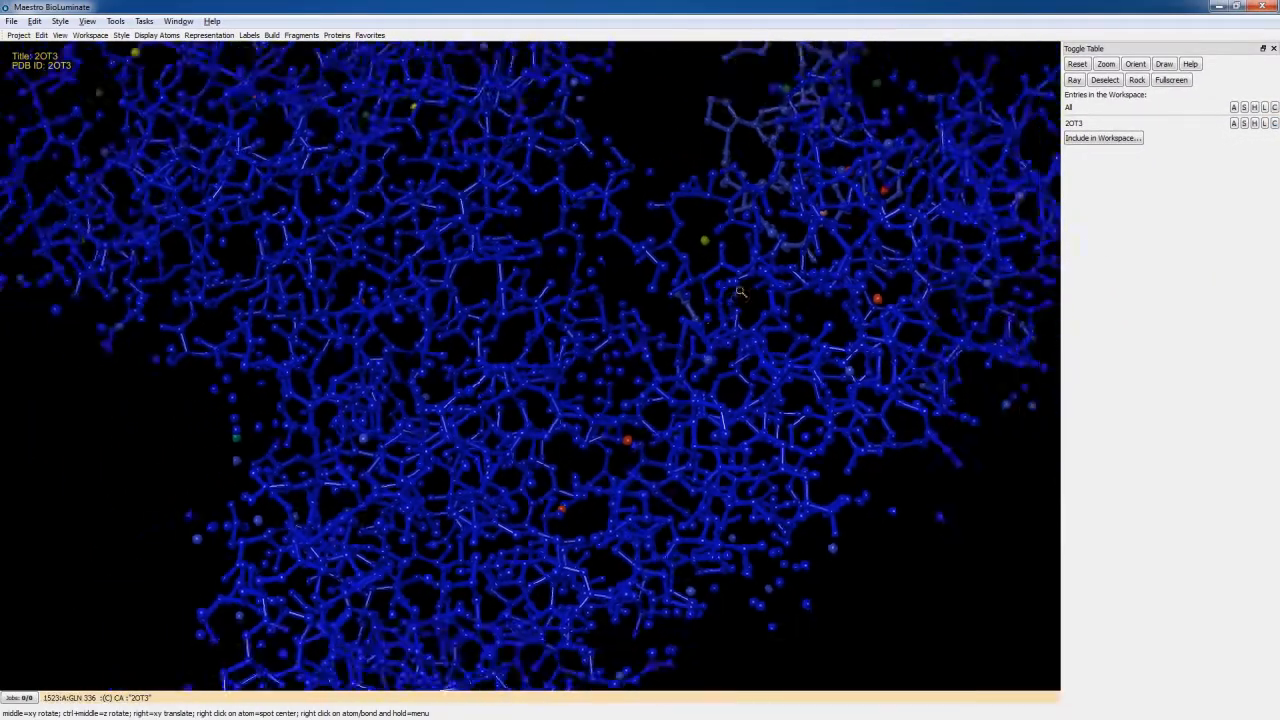
middle_drag(593, 336, 588, 242)
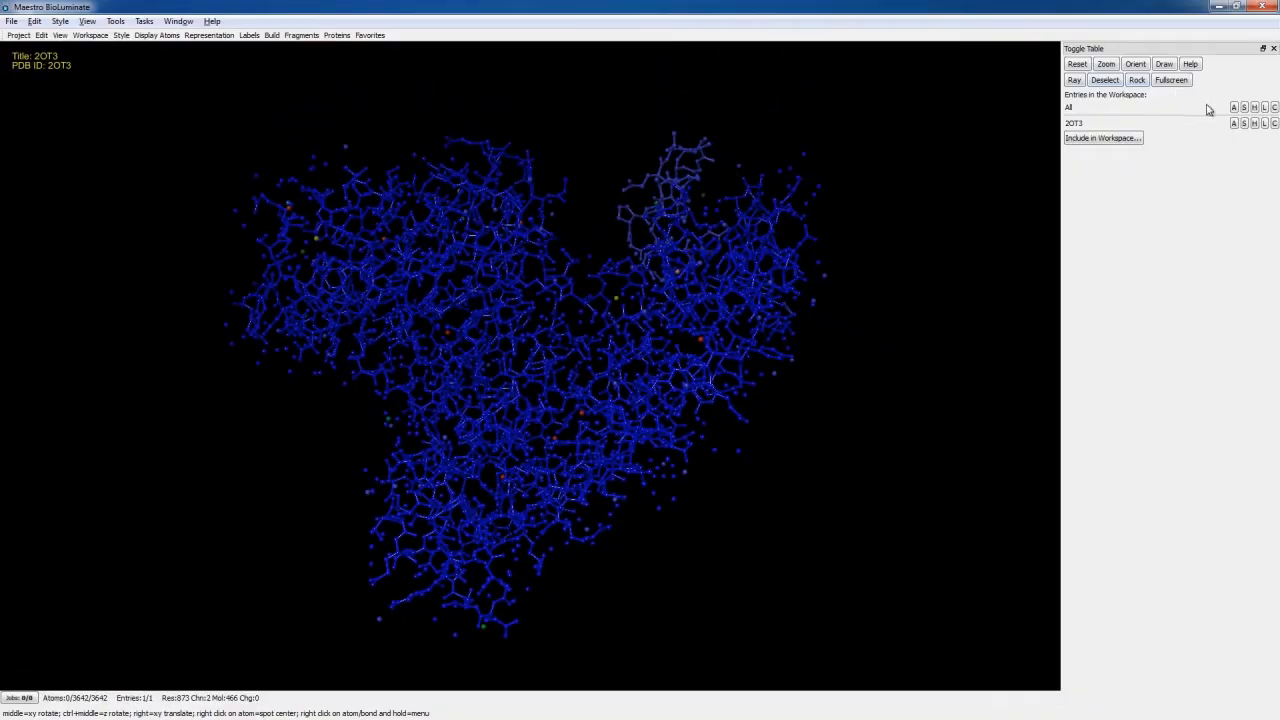
Step: Apply the Protein Interface preset to the 2OT3 entry and look closely at the interface between the two chains
click(1207, 132)
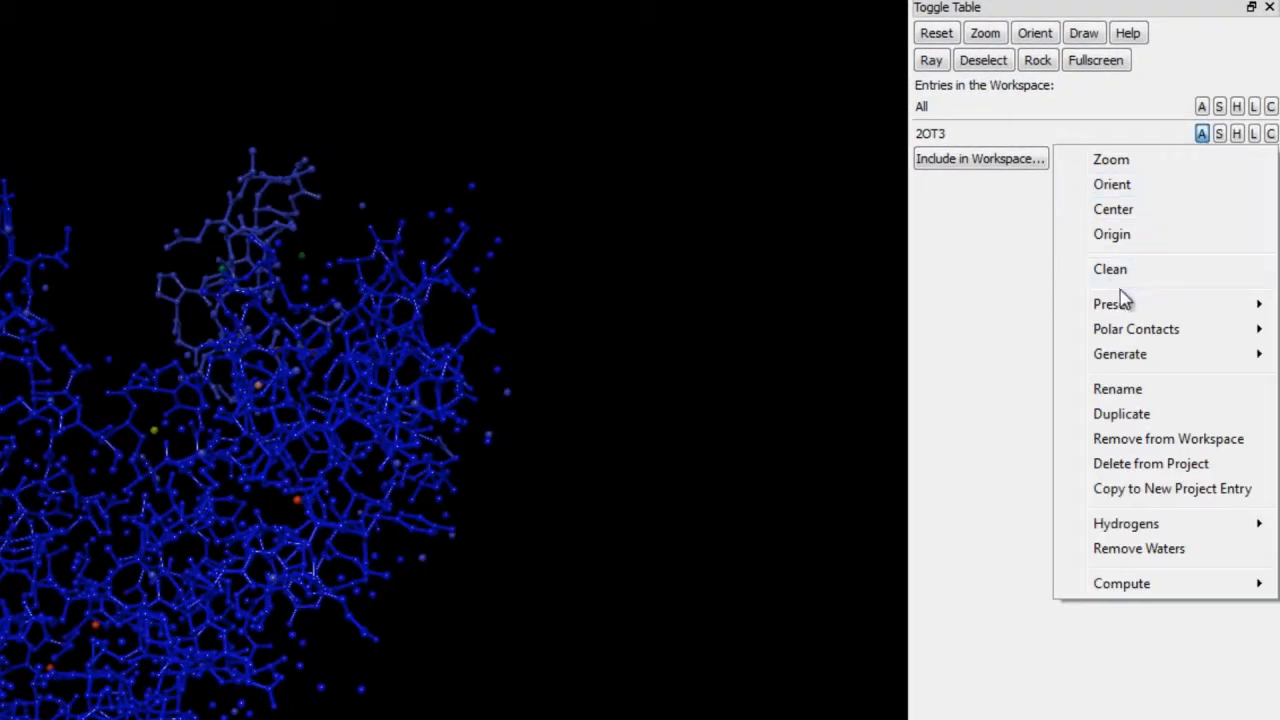
mouse_move(1075, 302)
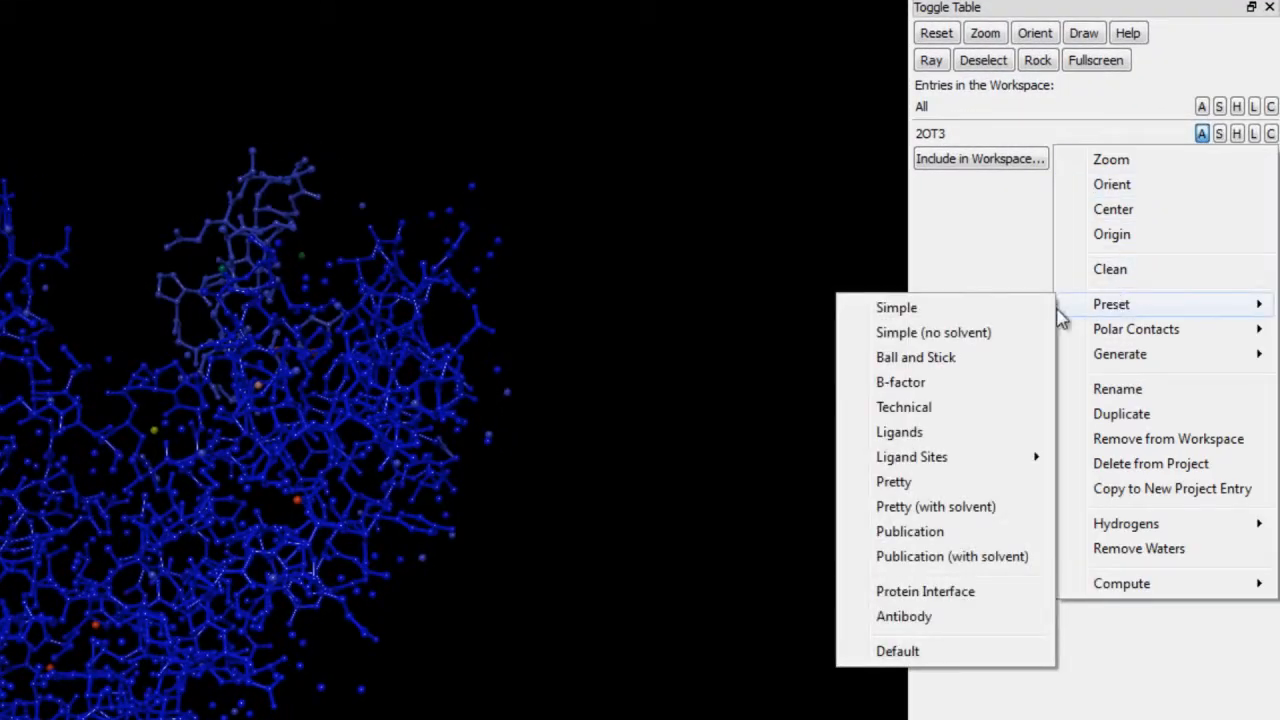
click(926, 592)
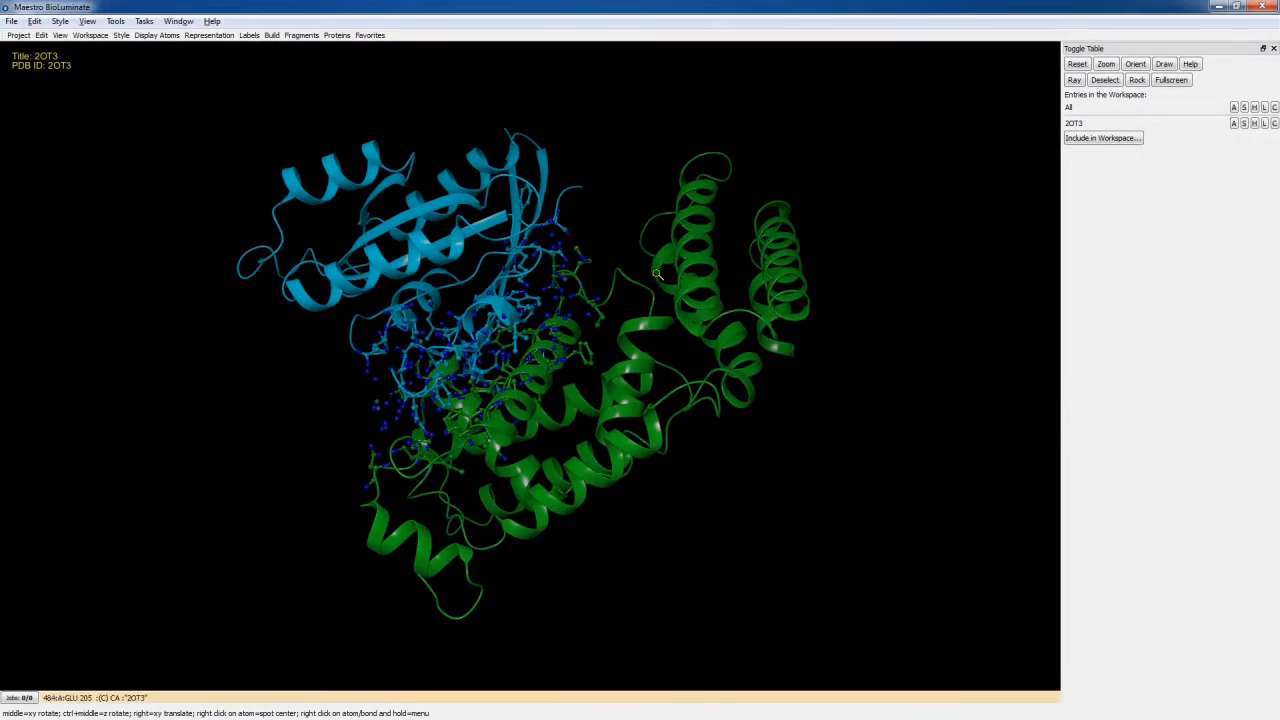
scroll(705, 319, up, 5)
scroll(700, 315, down, 3)
middle_drag(589, 238, 625, 265)
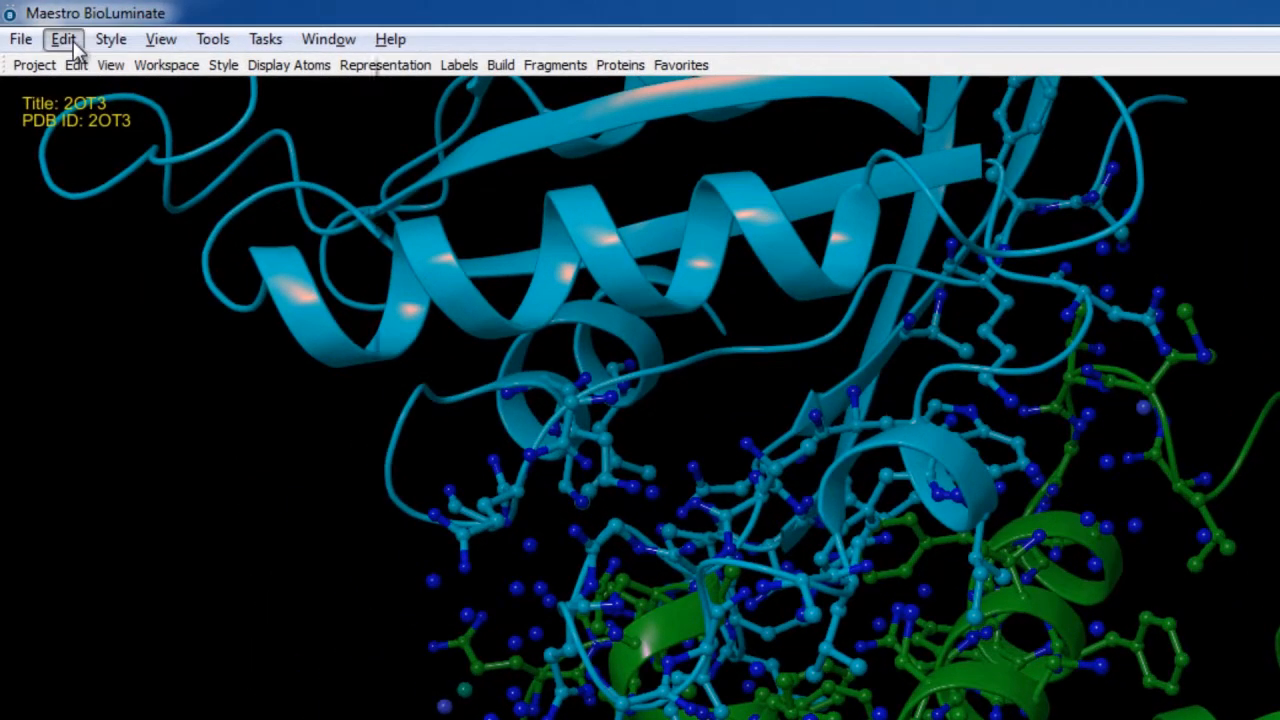
Step: Set the pick mode to Chains and select the cyan chain in the workspace
click(34, 21)
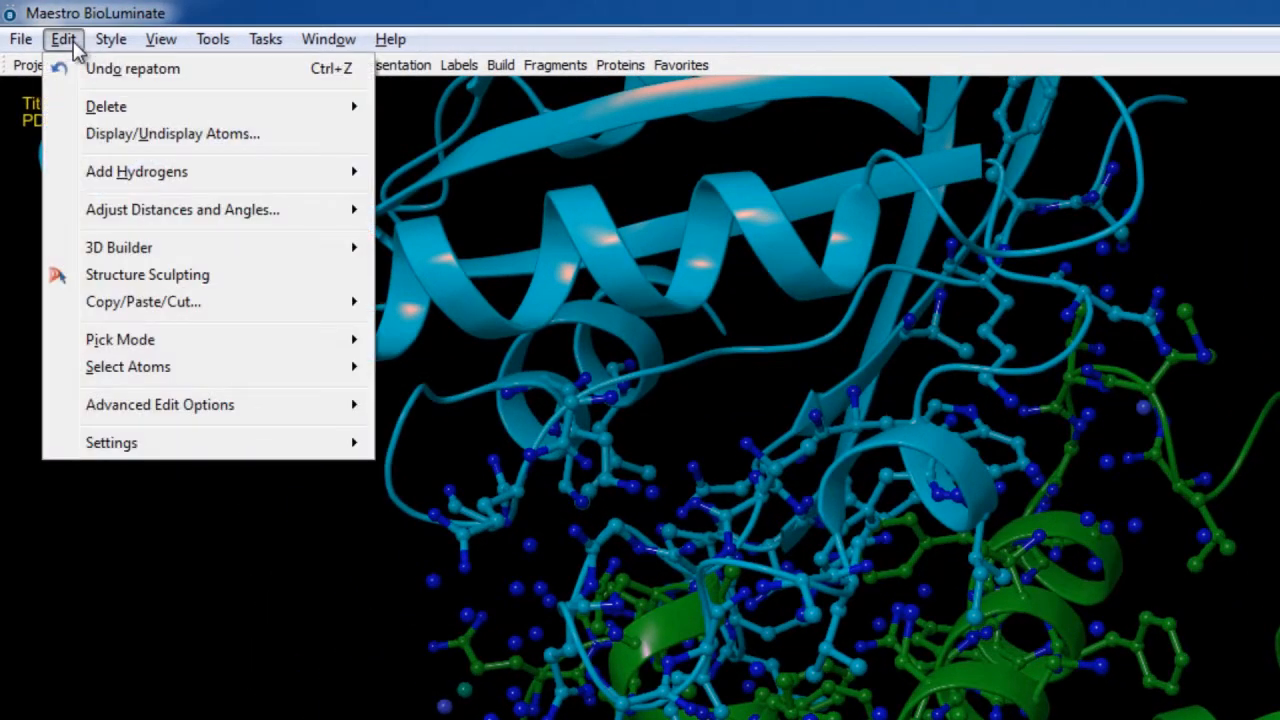
mouse_move(323, 342)
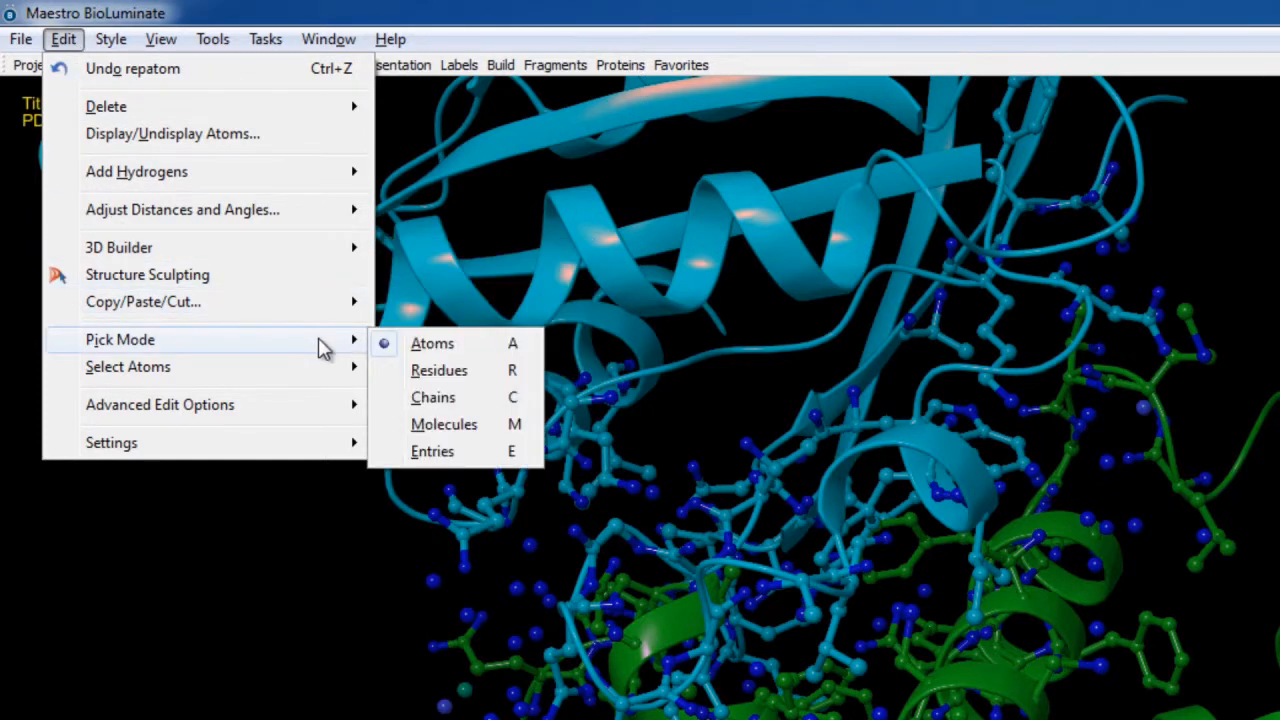
click(423, 398)
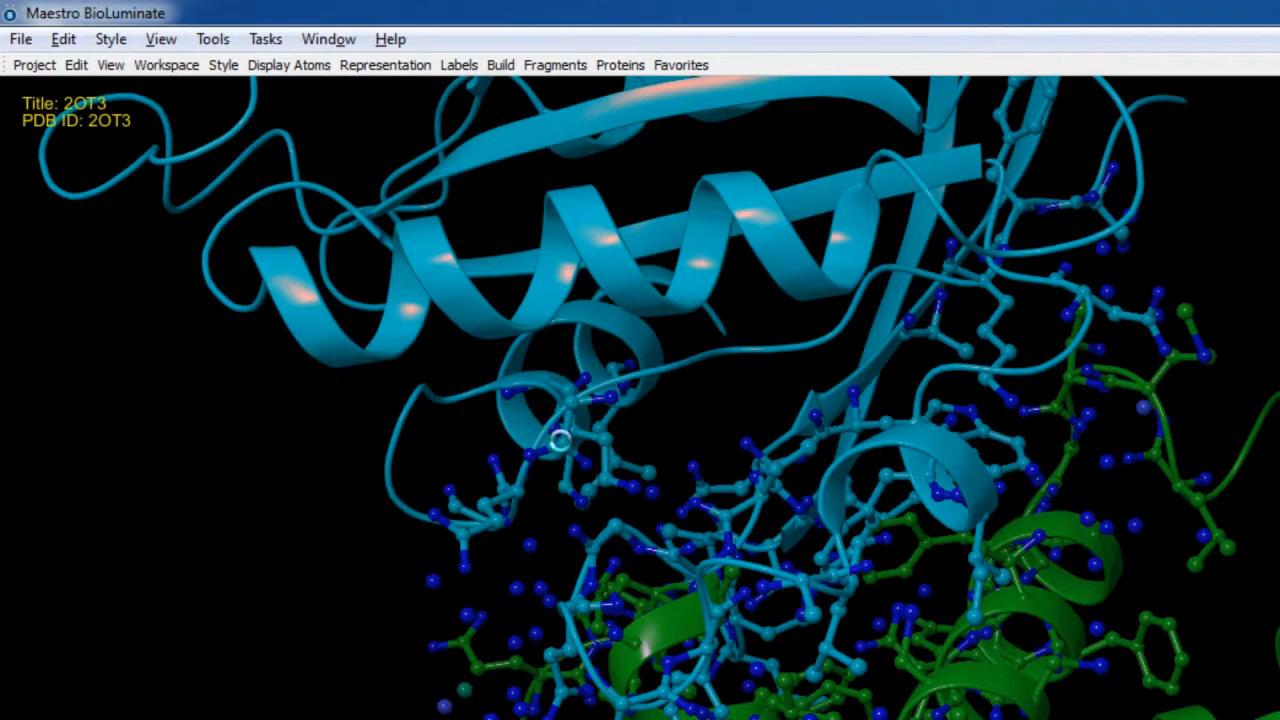
click(560, 443)
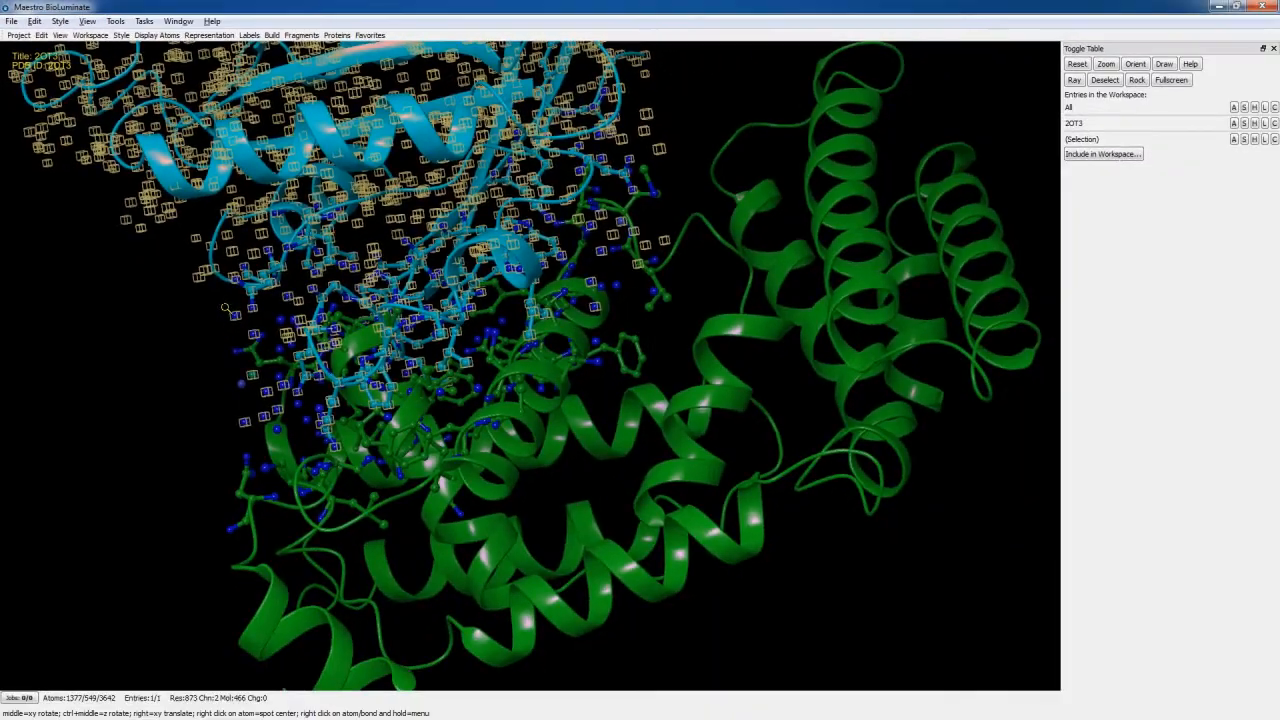
Step: Show the selected cyan chain only as lines, replacing its cartoon and ball-and-stick representation
scroll(206, 268, down, 2)
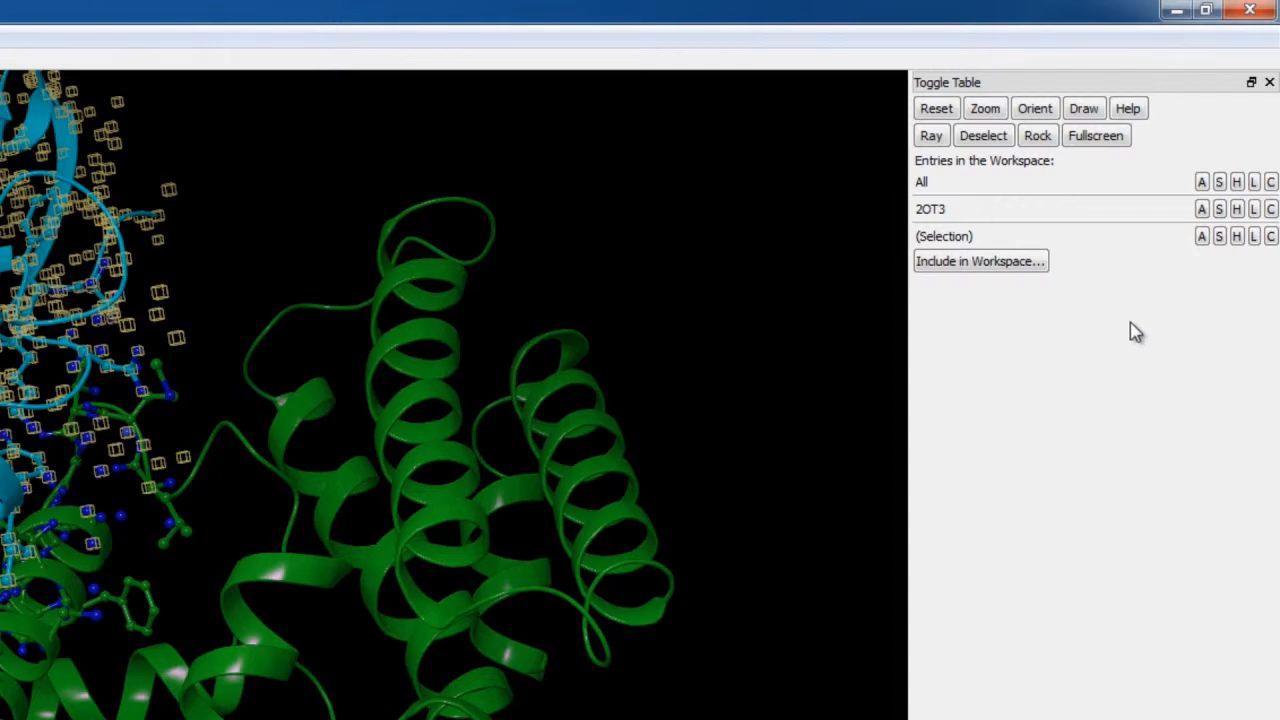
click(1219, 236)
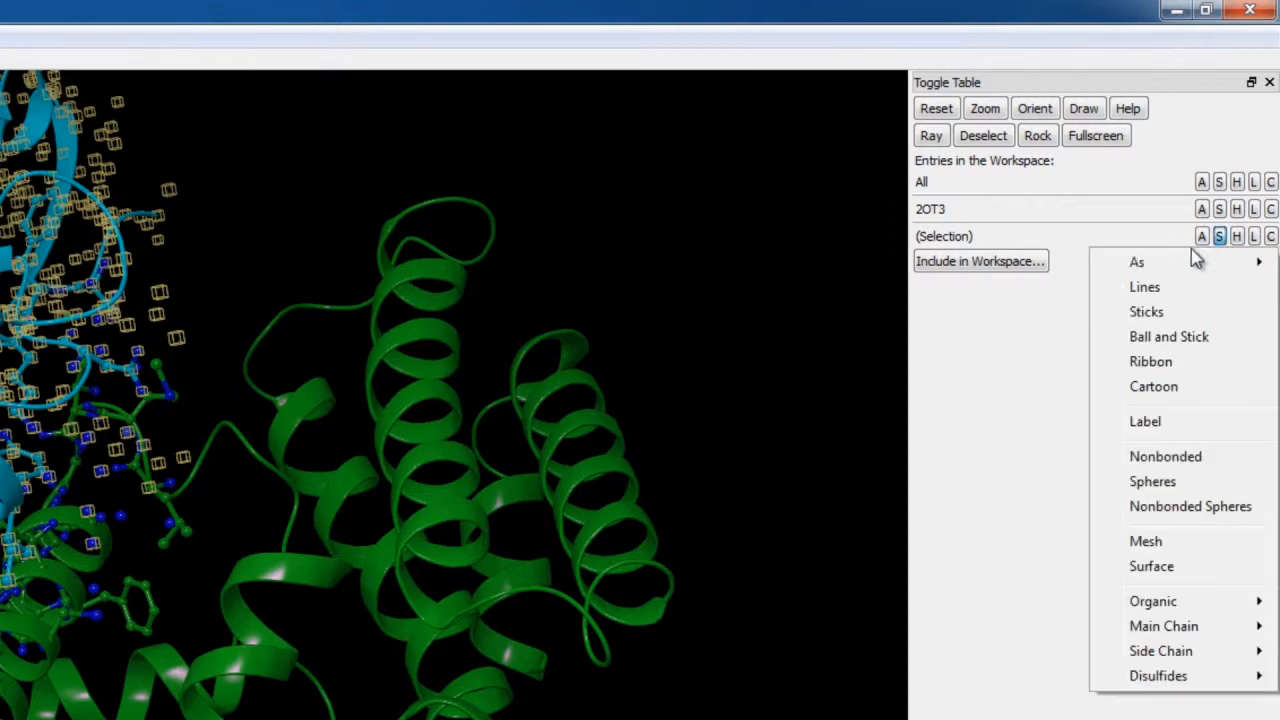
mouse_move(1107, 265)
click(1043, 268)
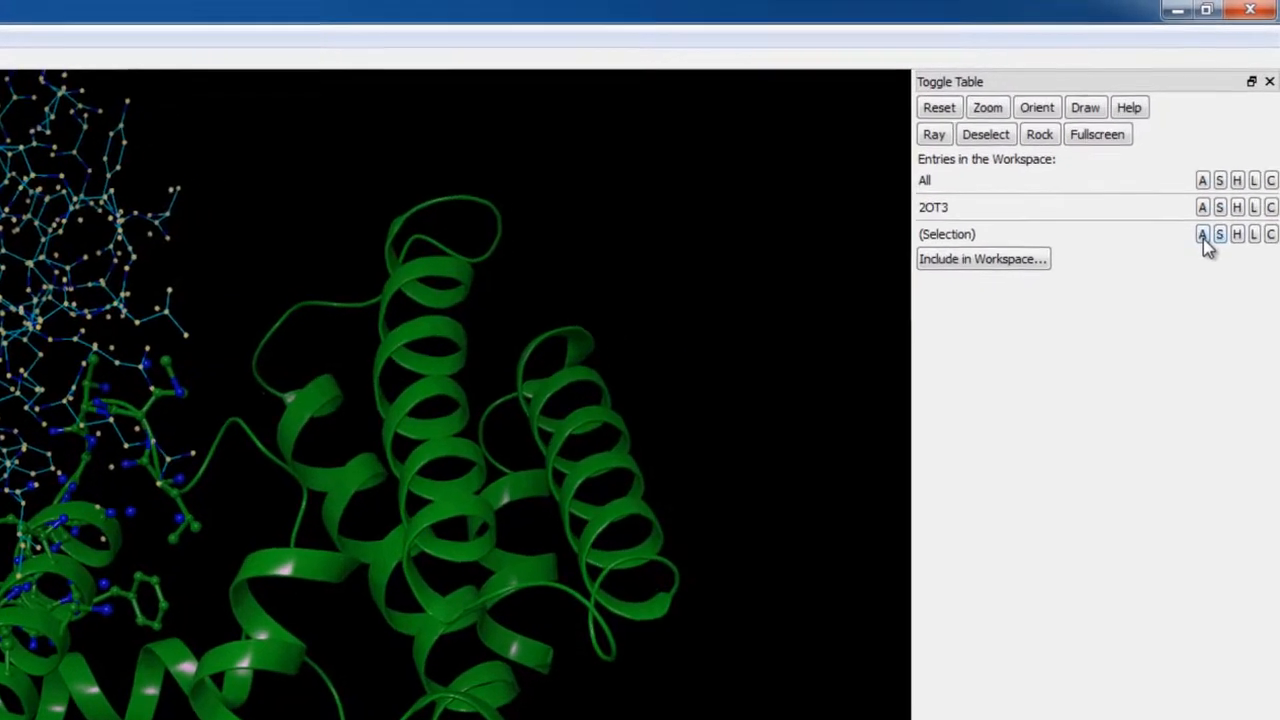
Step: Copy the selected chain to a new project entry and rename that entry 2ot3 chainB
click(1228, 156)
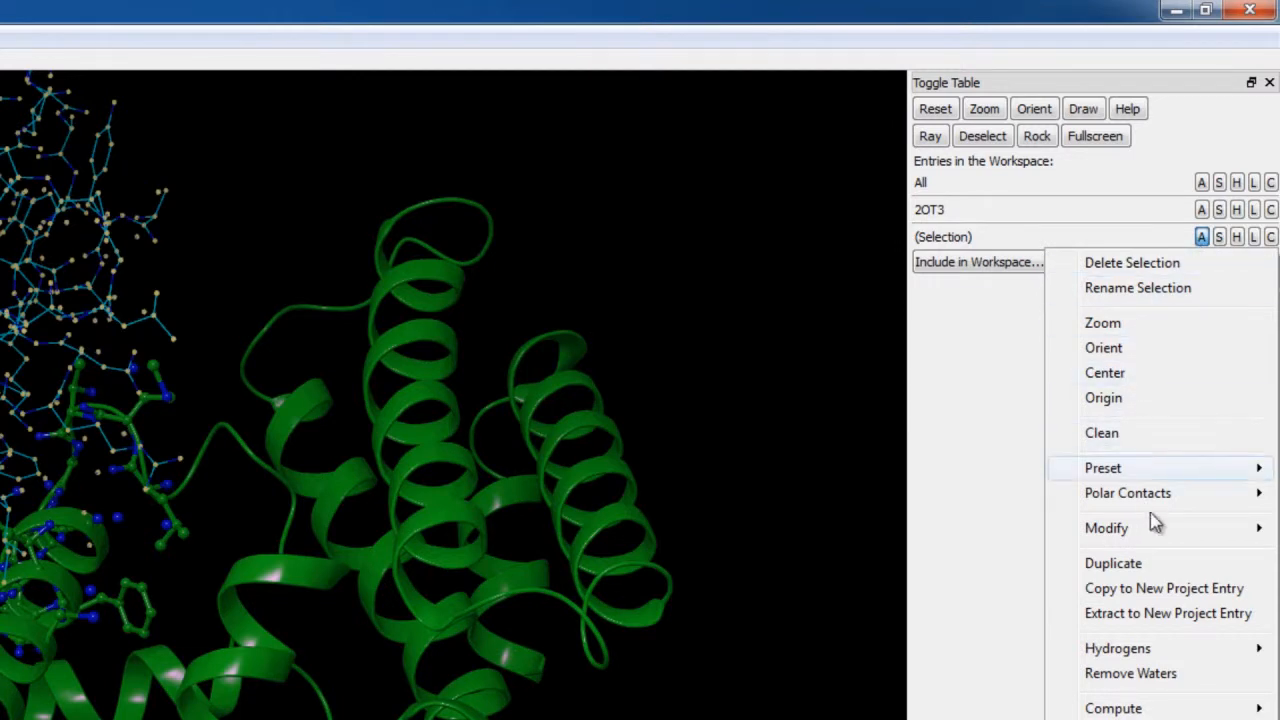
click(1202, 592)
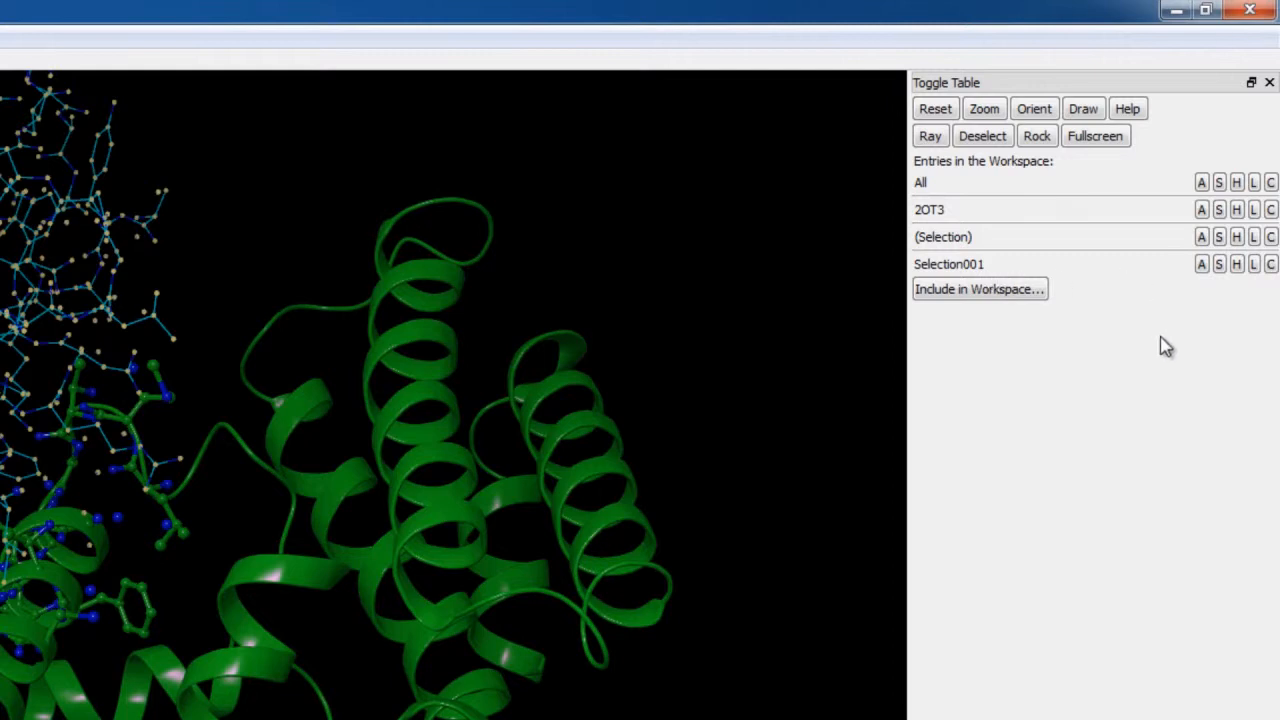
click(1203, 265)
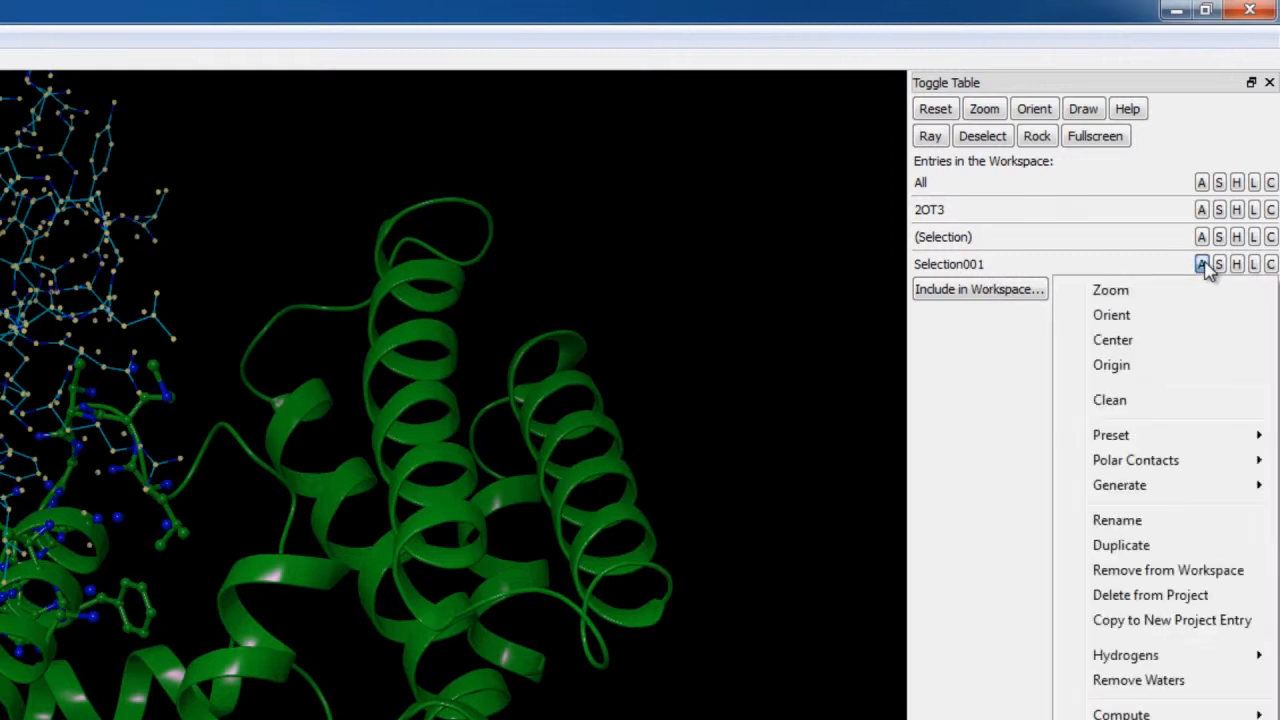
click(1143, 520)
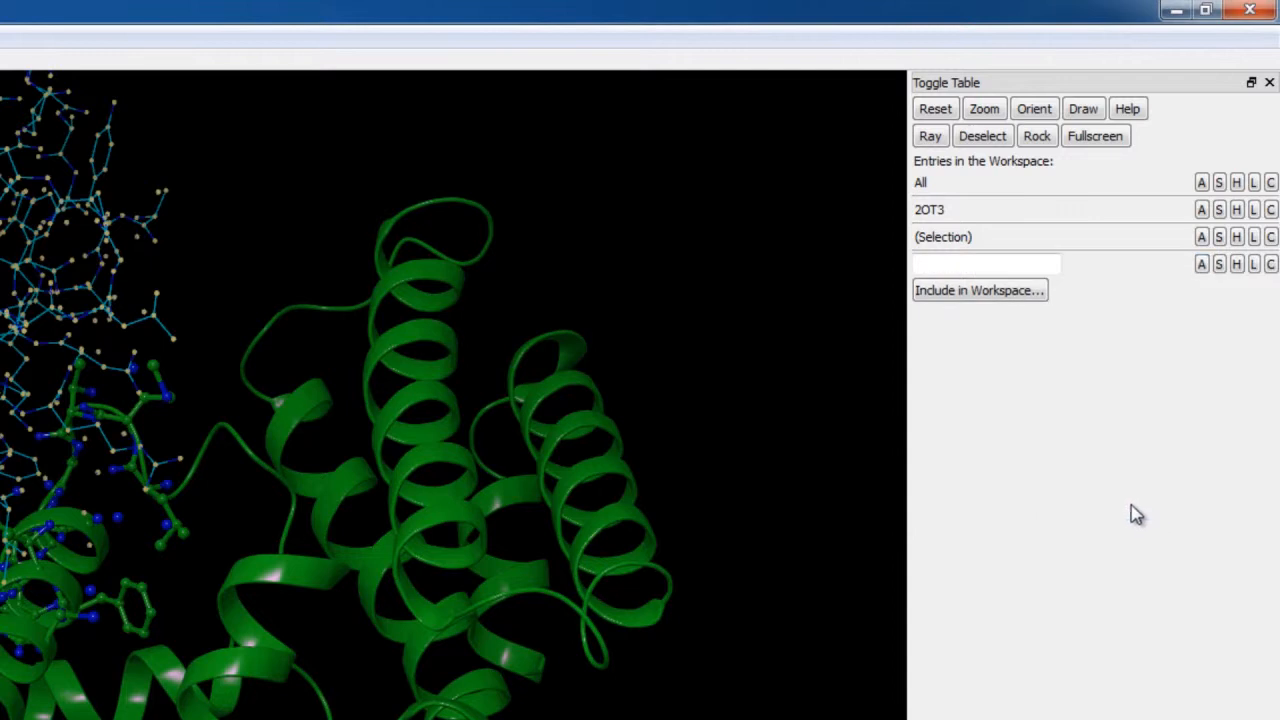
text(2ot3 chainB)
key(Return)
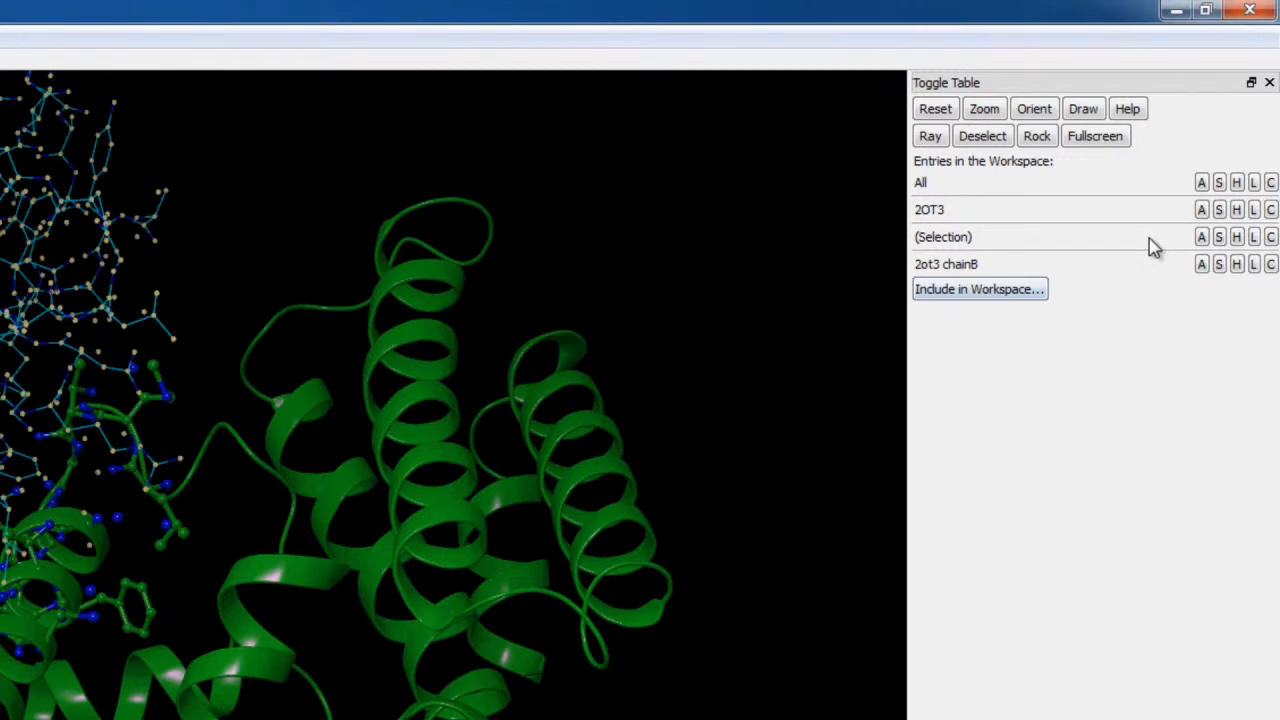
Step: Invert the current selection so that it covers the green chain of the 2OT3 entry instead
click(1201, 237)
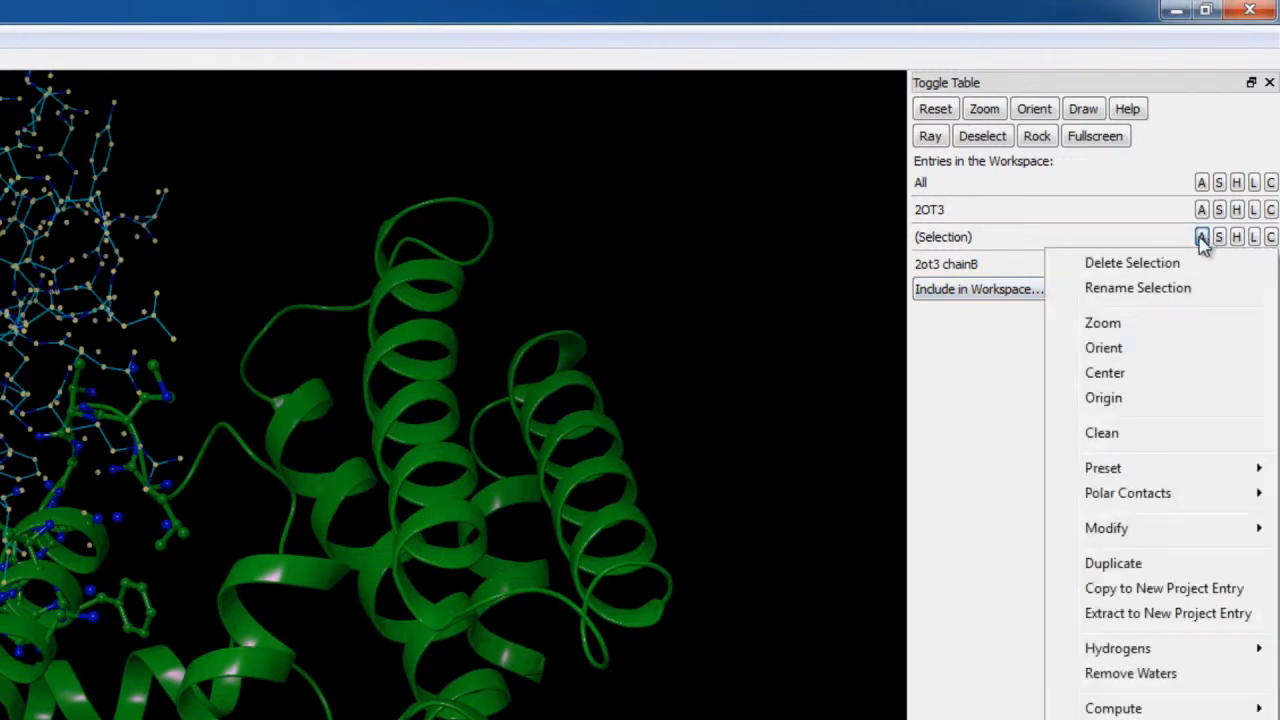
mouse_move(1103, 530)
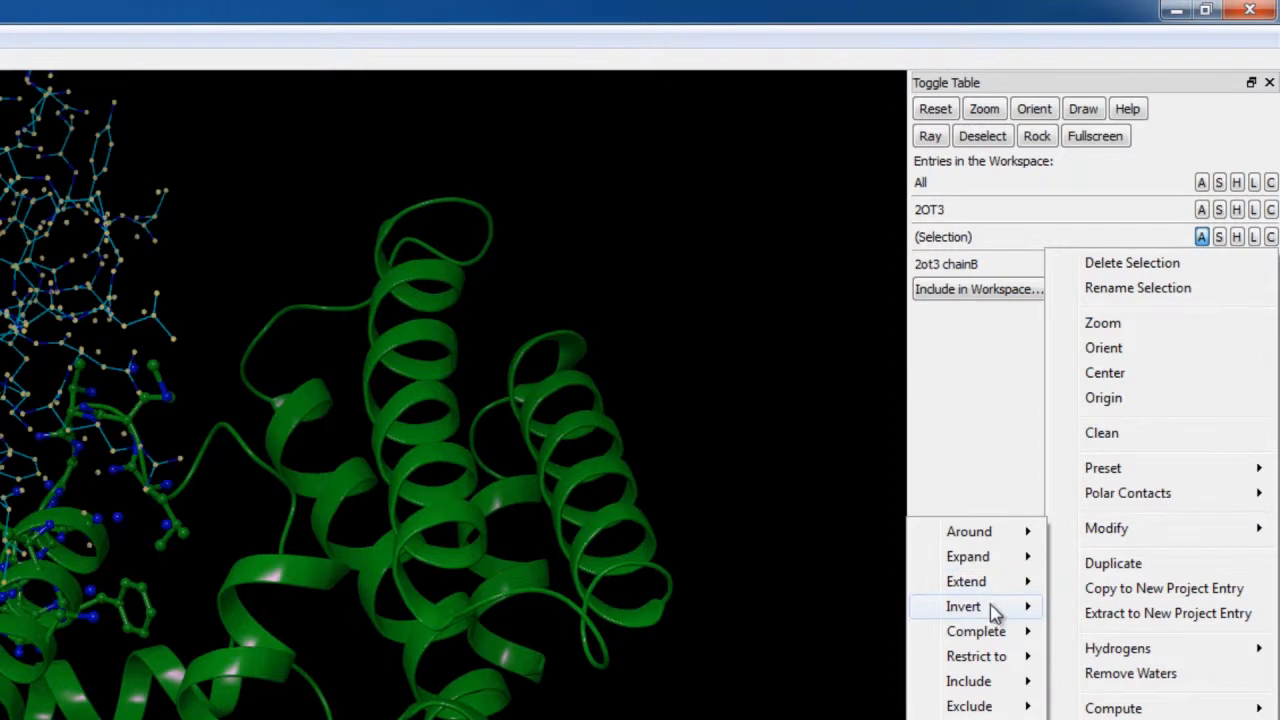
mouse_move(995, 612)
click(1100, 646)
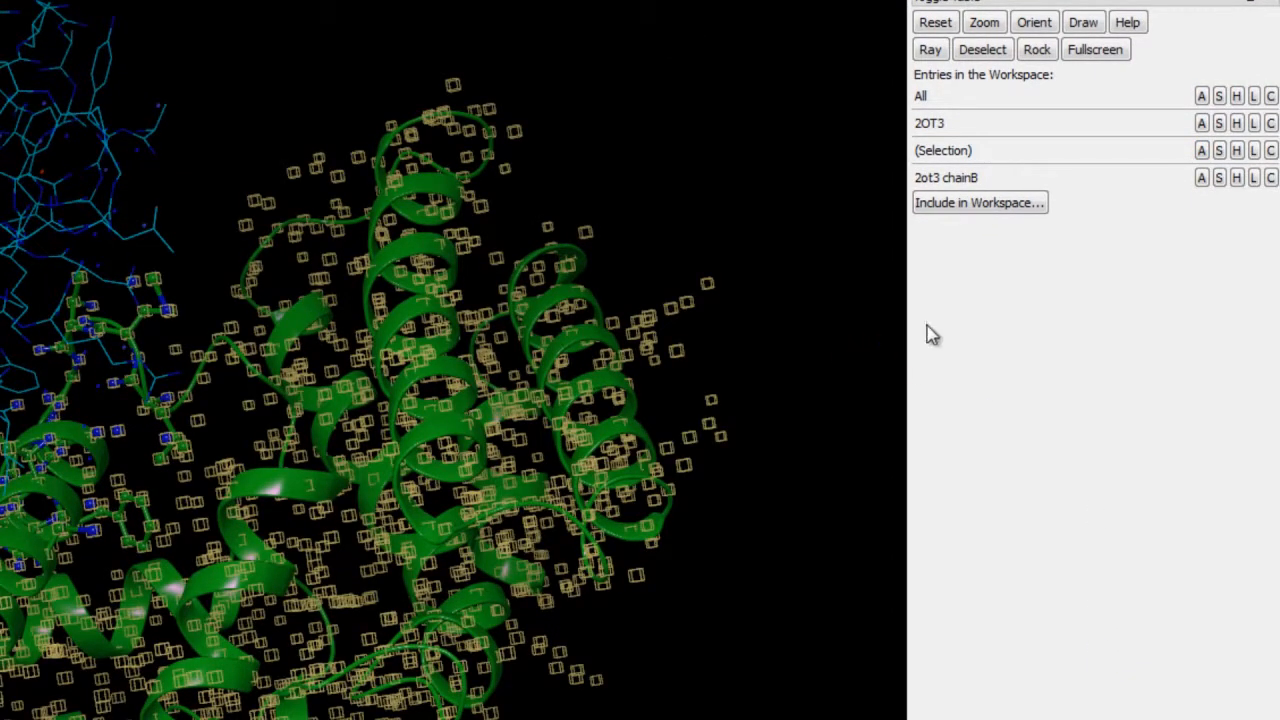
Step: Duplicate the selected green chain as a new entry and rename that entry 2ot3 chainA
click(1201, 151)
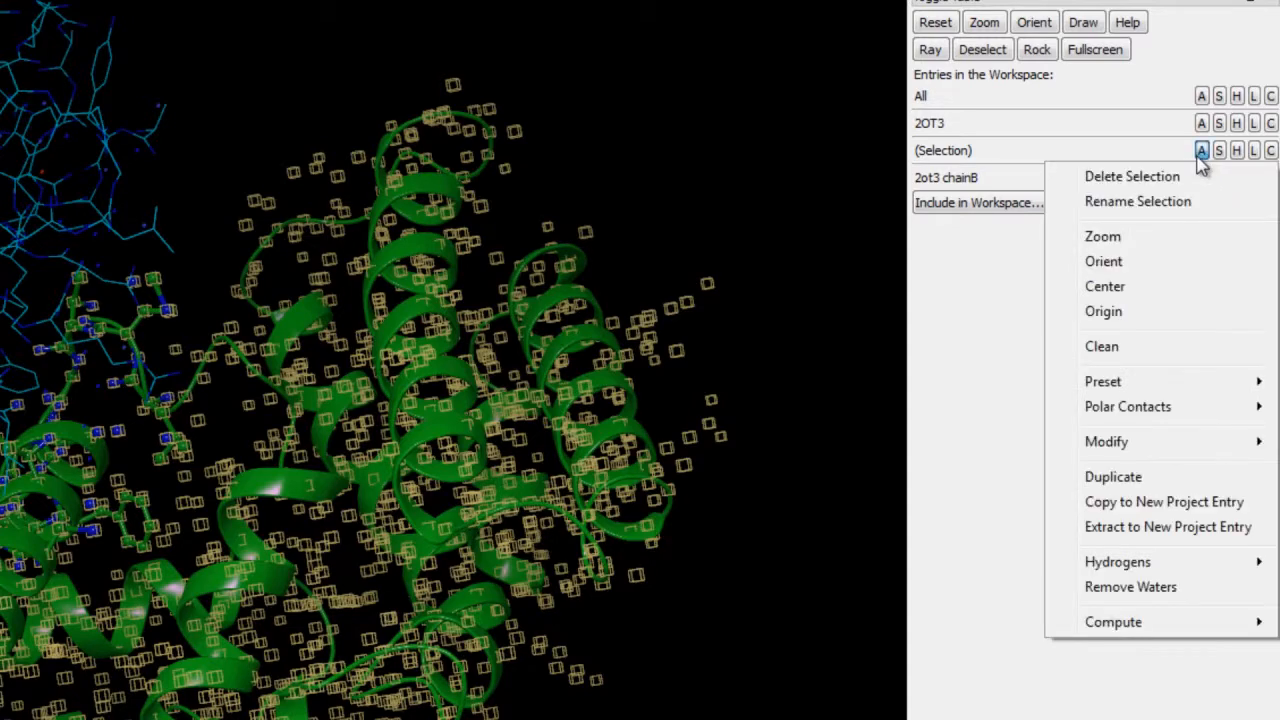
click(1138, 477)
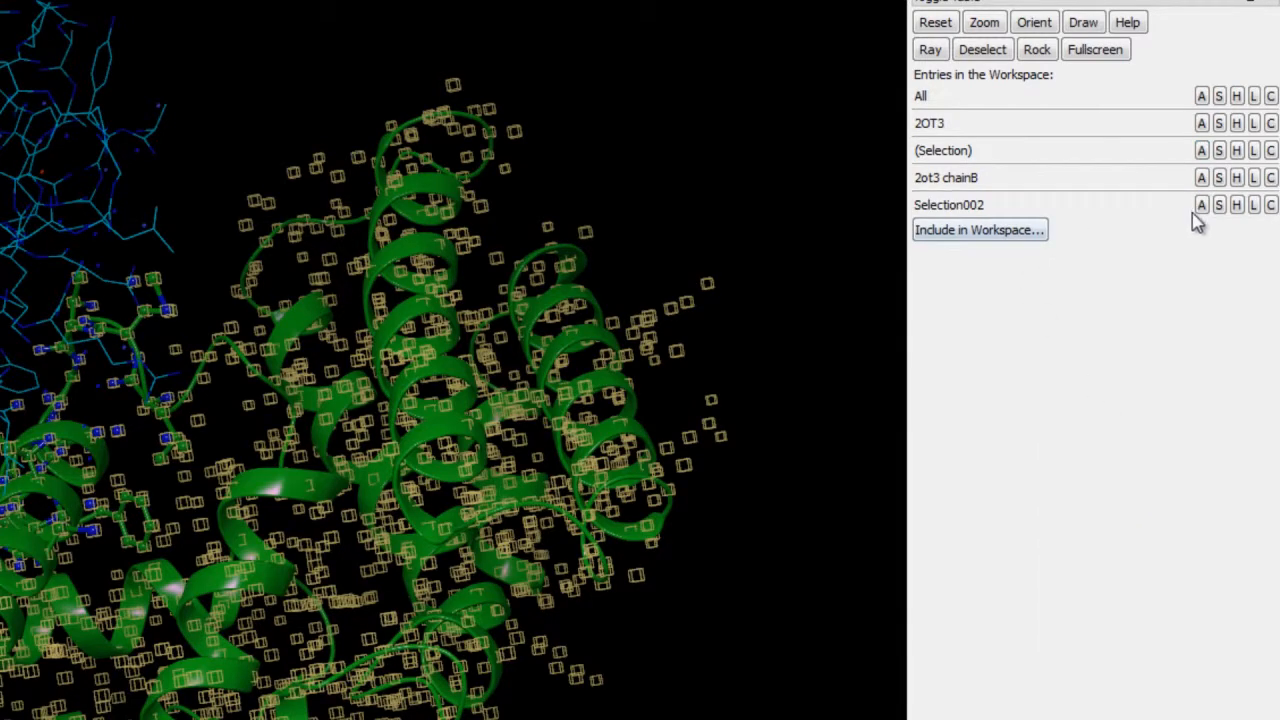
click(1201, 204)
click(1128, 458)
text(2ot3 chainA)
key(Return)
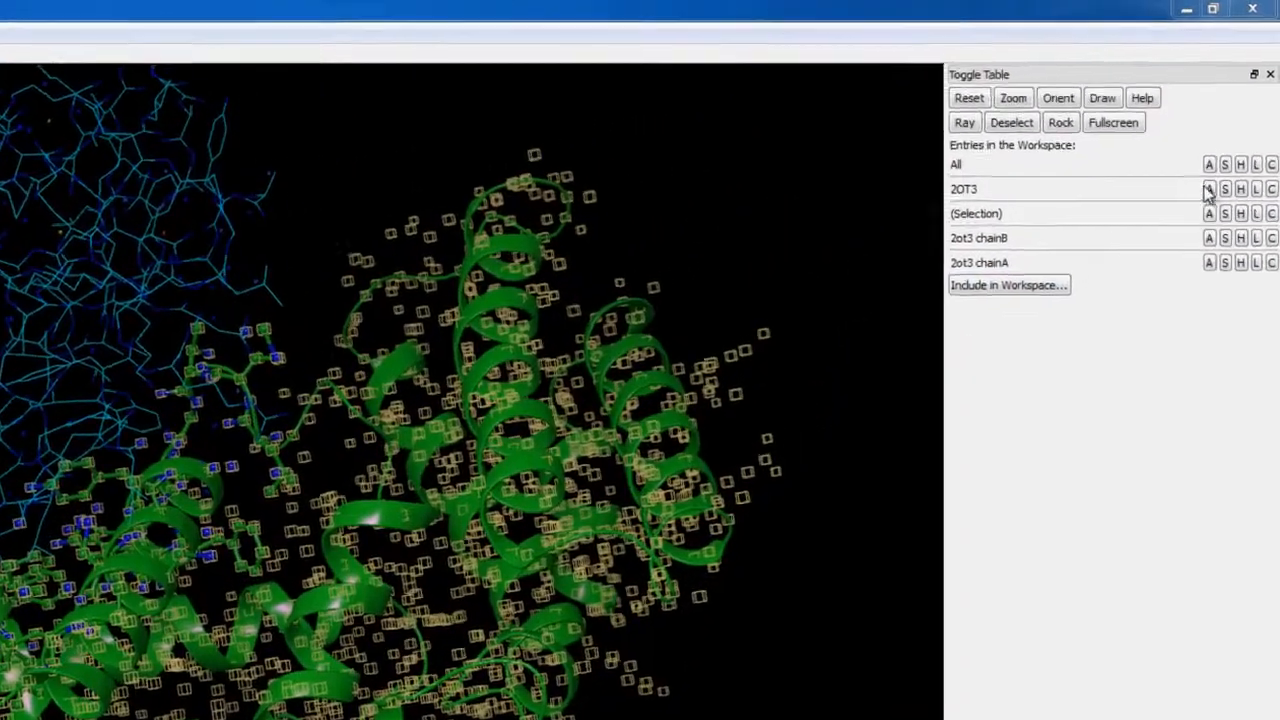
Step: Remove the original 2OT3 entry from the workspace, and toggle the 2ot3 chainB entry off and back on
click(1233, 123)
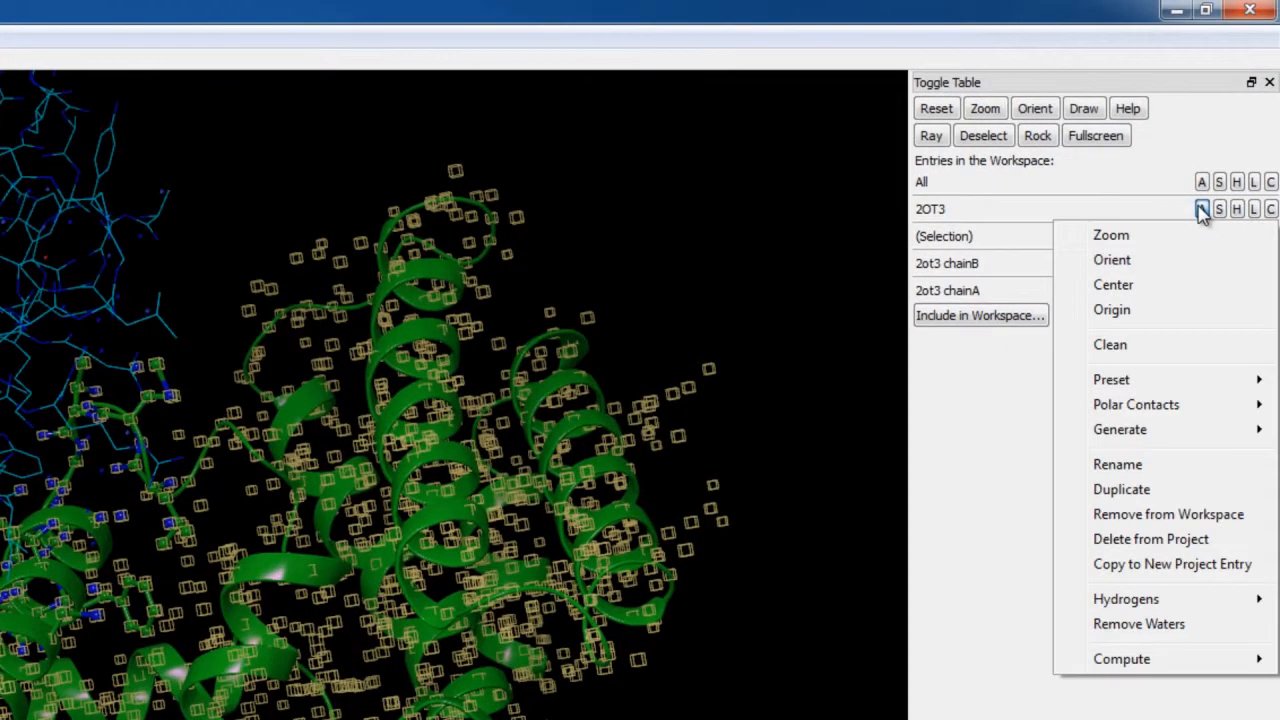
click(1134, 520)
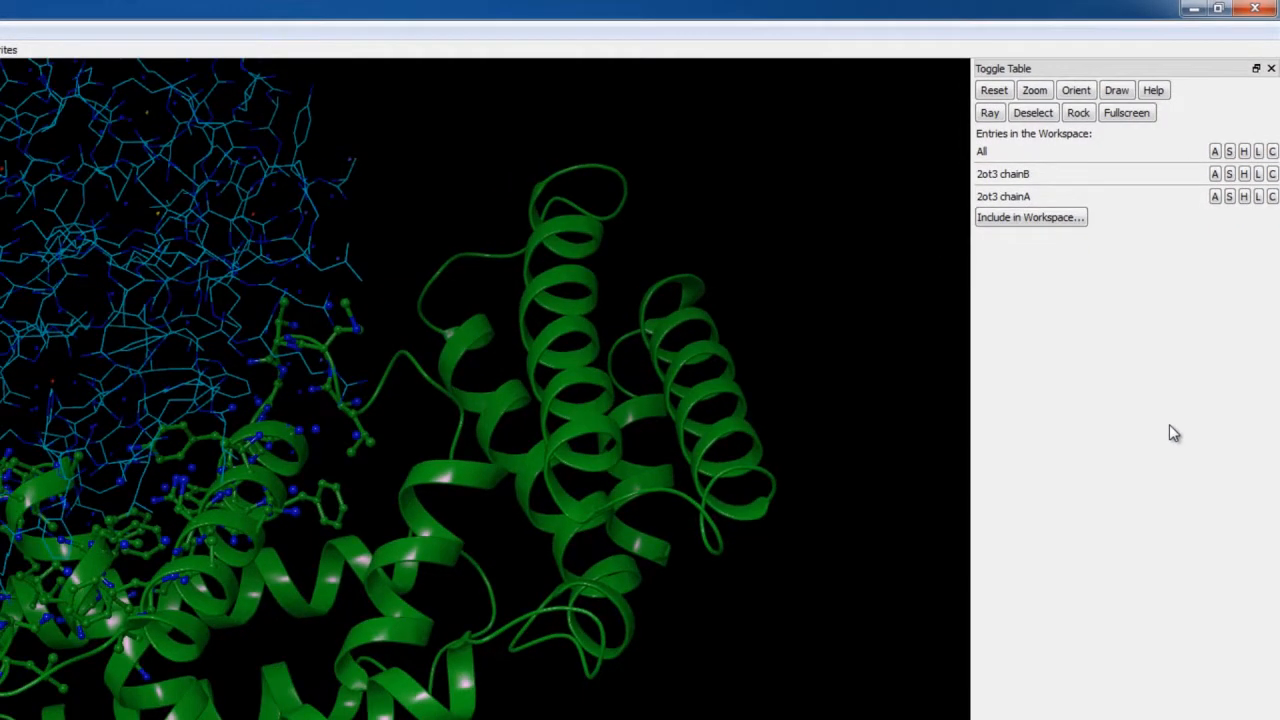
click(1020, 176)
click(1020, 176)
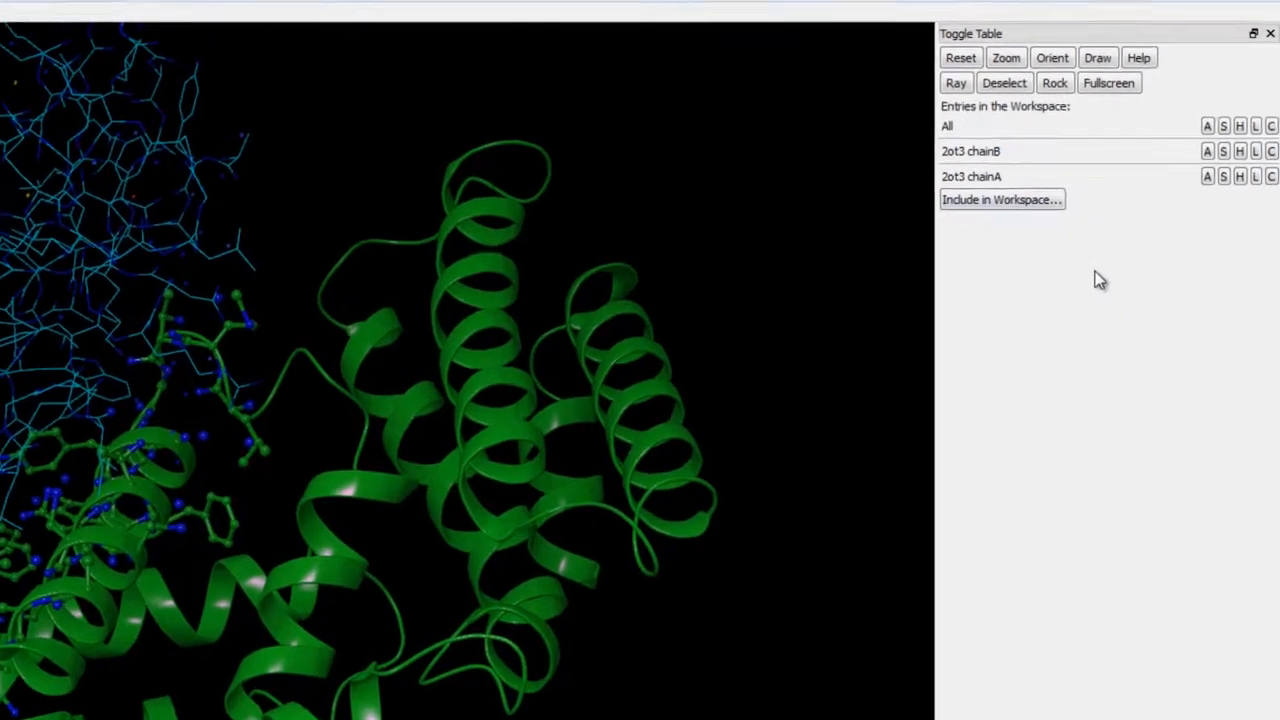
Step: Include the 2OT3 entry in the workspace again alongside the two chain entries
click(1002, 202)
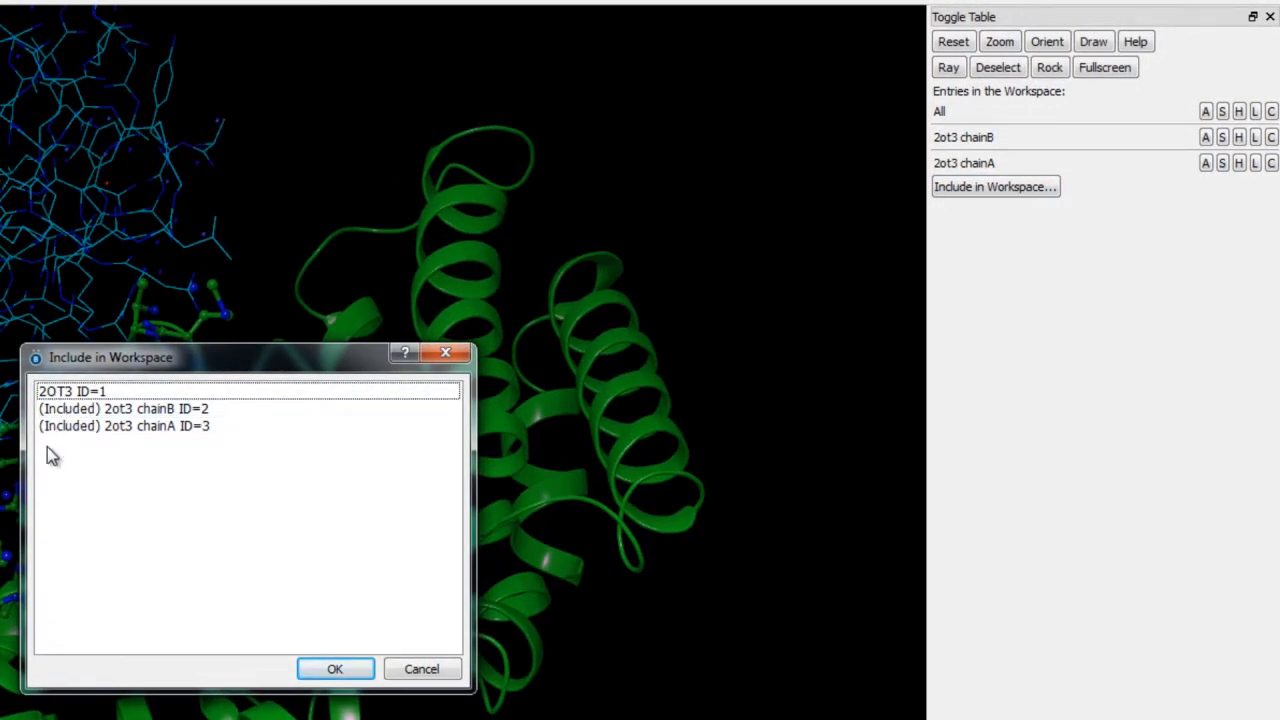
click(45, 391)
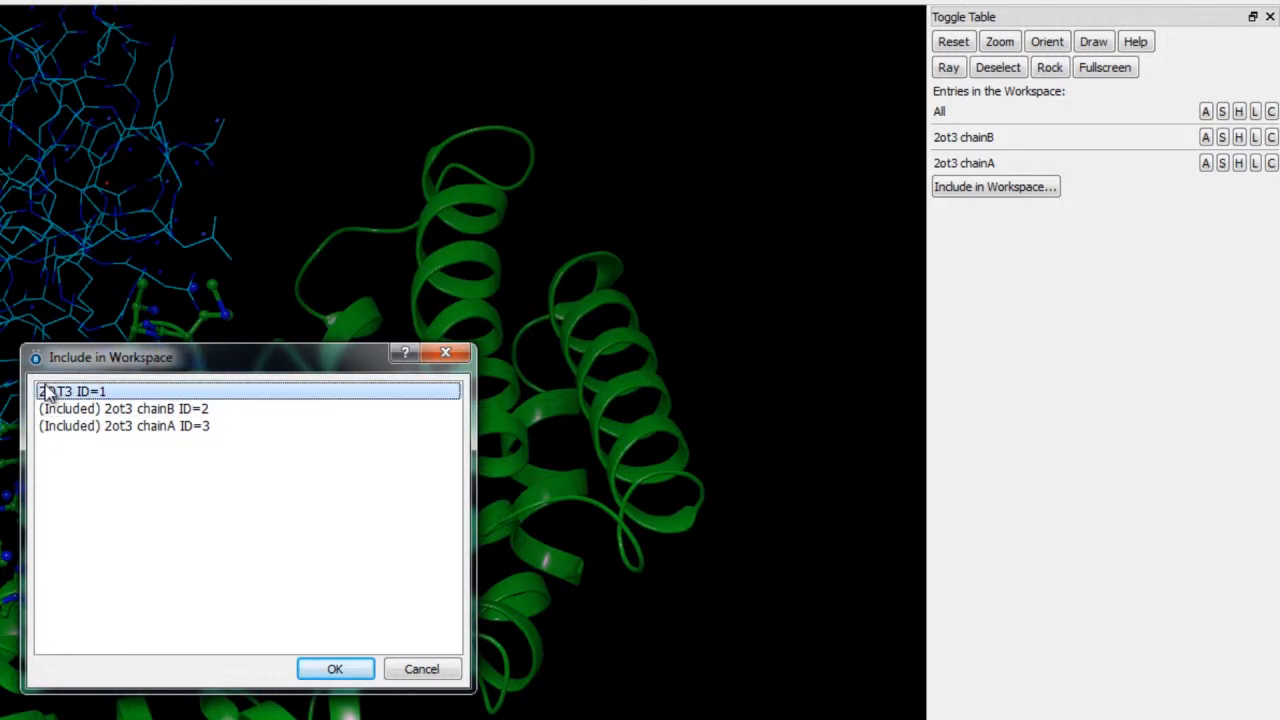
click(334, 669)
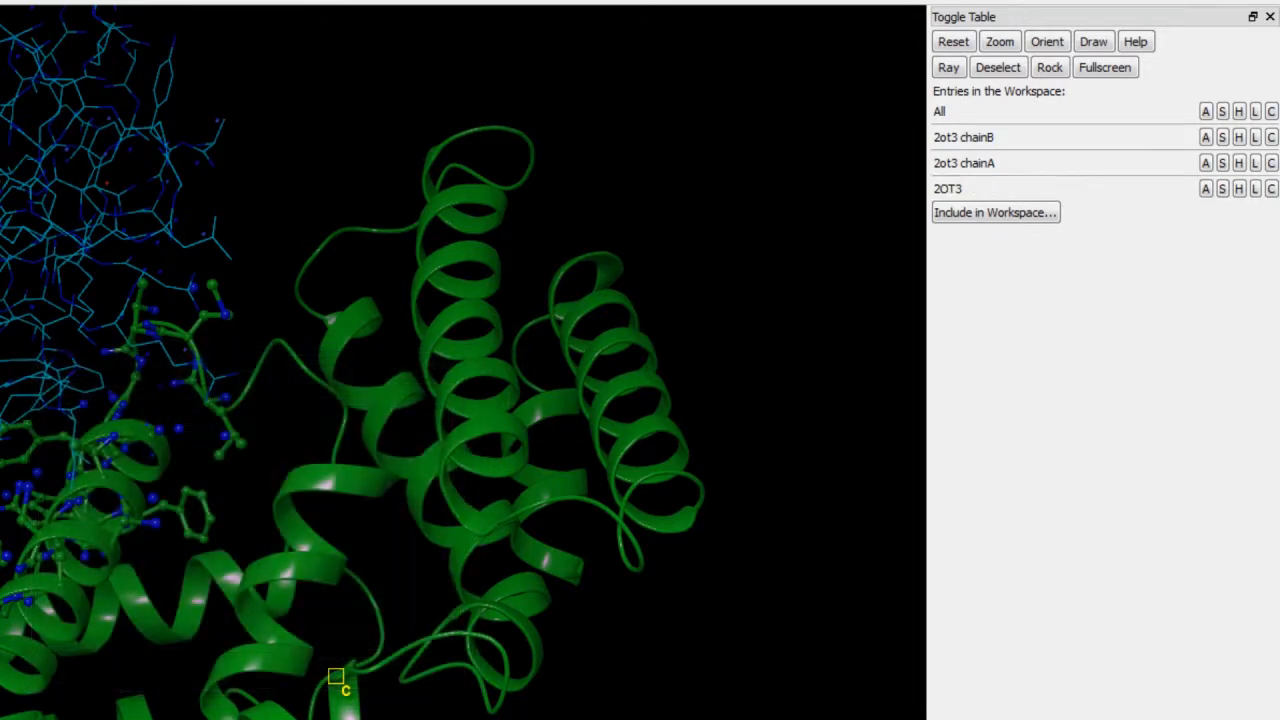